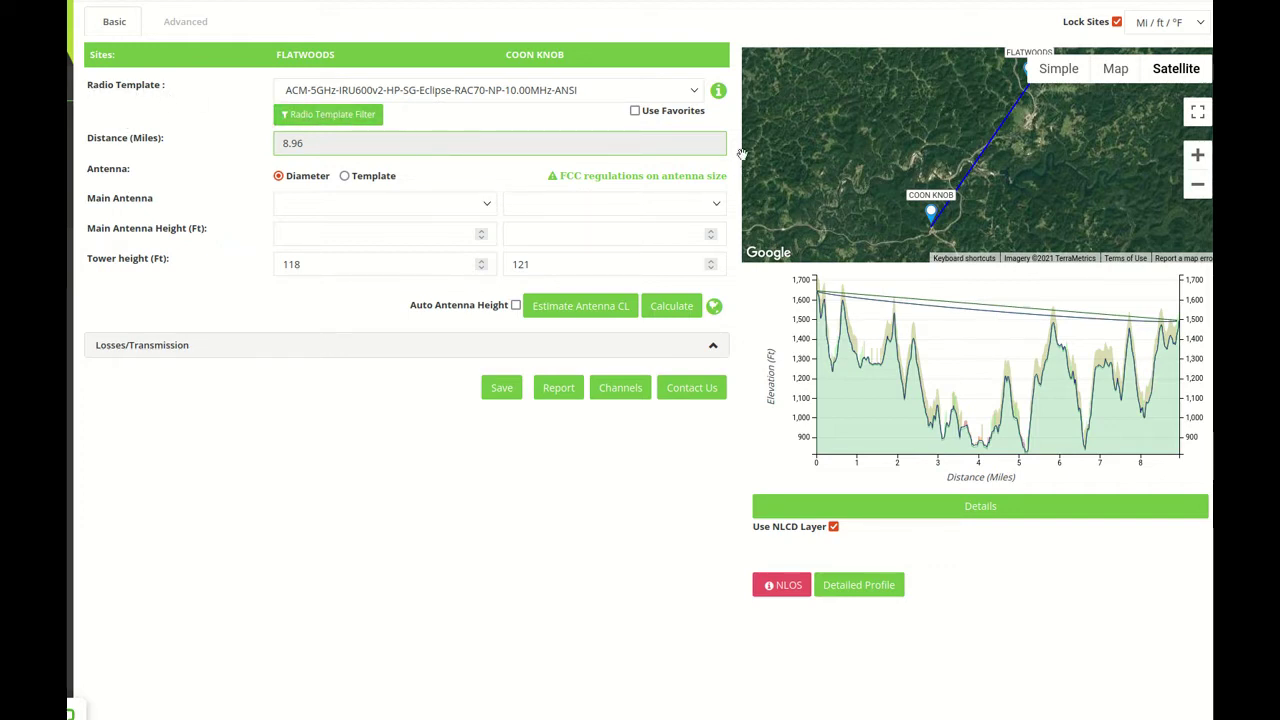
# Step: Filter radio templates to manufacturer Aviat Networks with the ACM option
pyautogui.moveTo(718, 90)
pyautogui.click(535, 92)
pyautogui.click(605, 88)
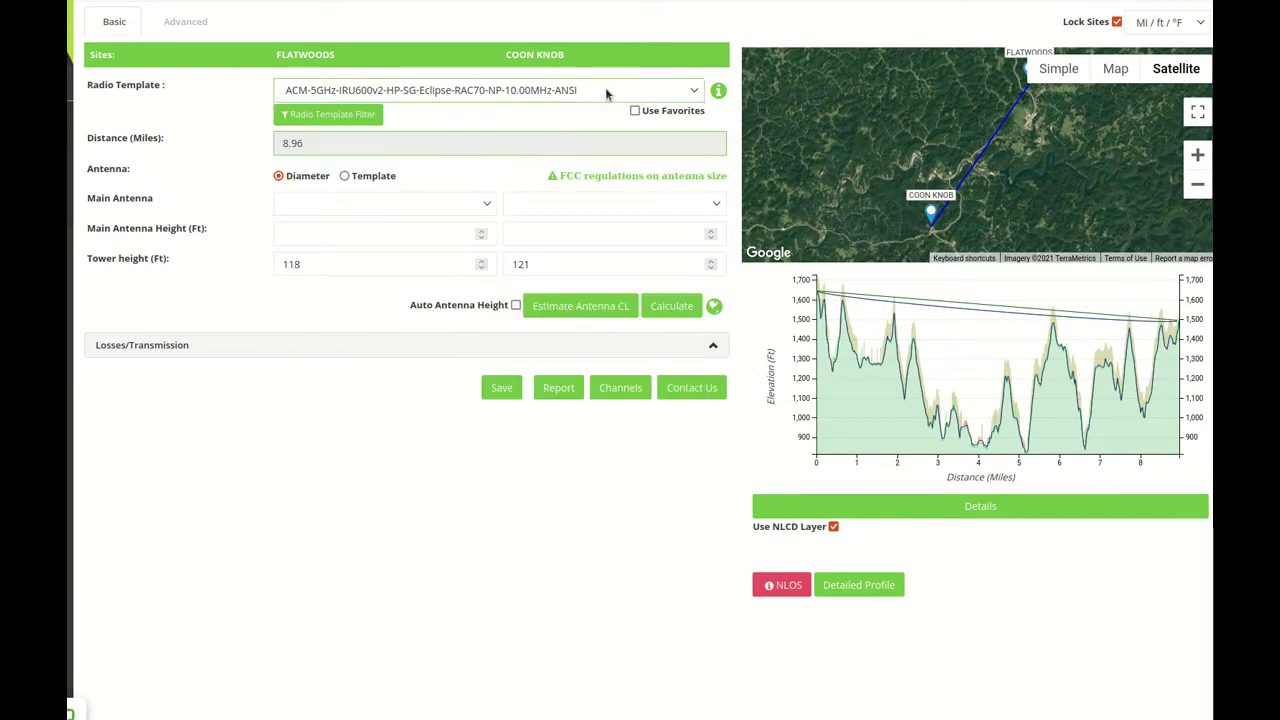
pyautogui.click(305, 116)
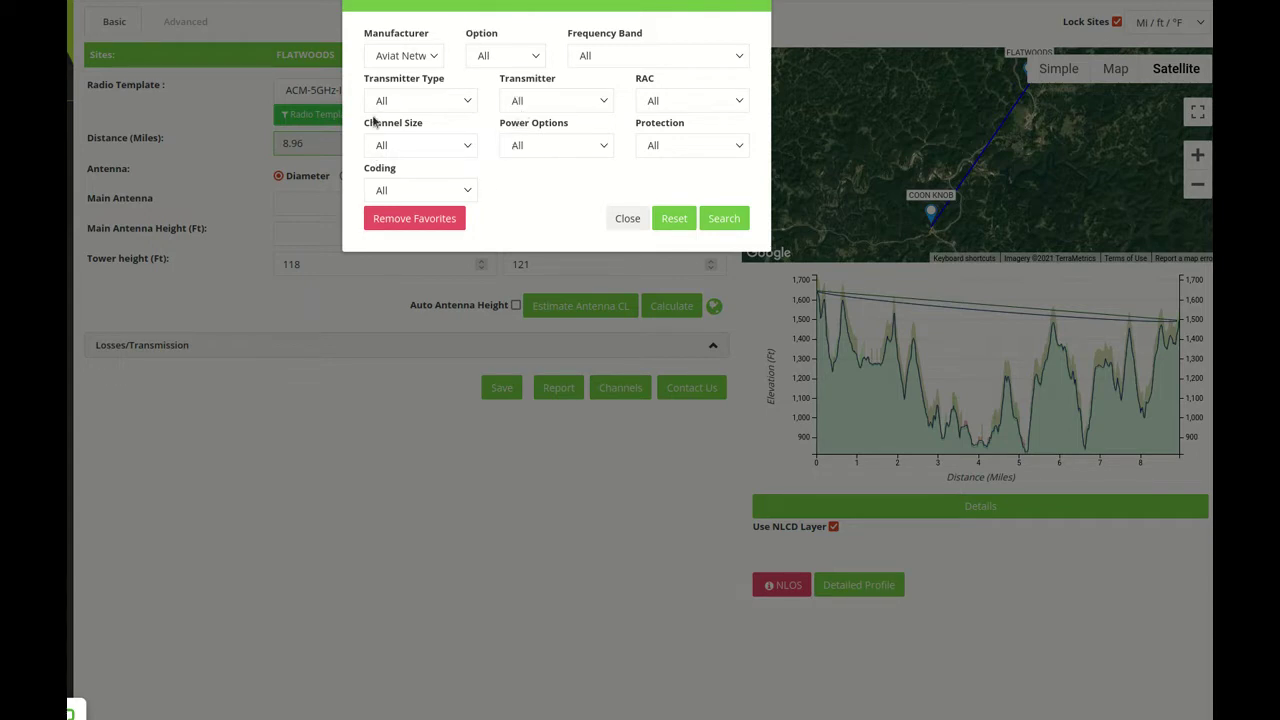
pyautogui.click(417, 56)
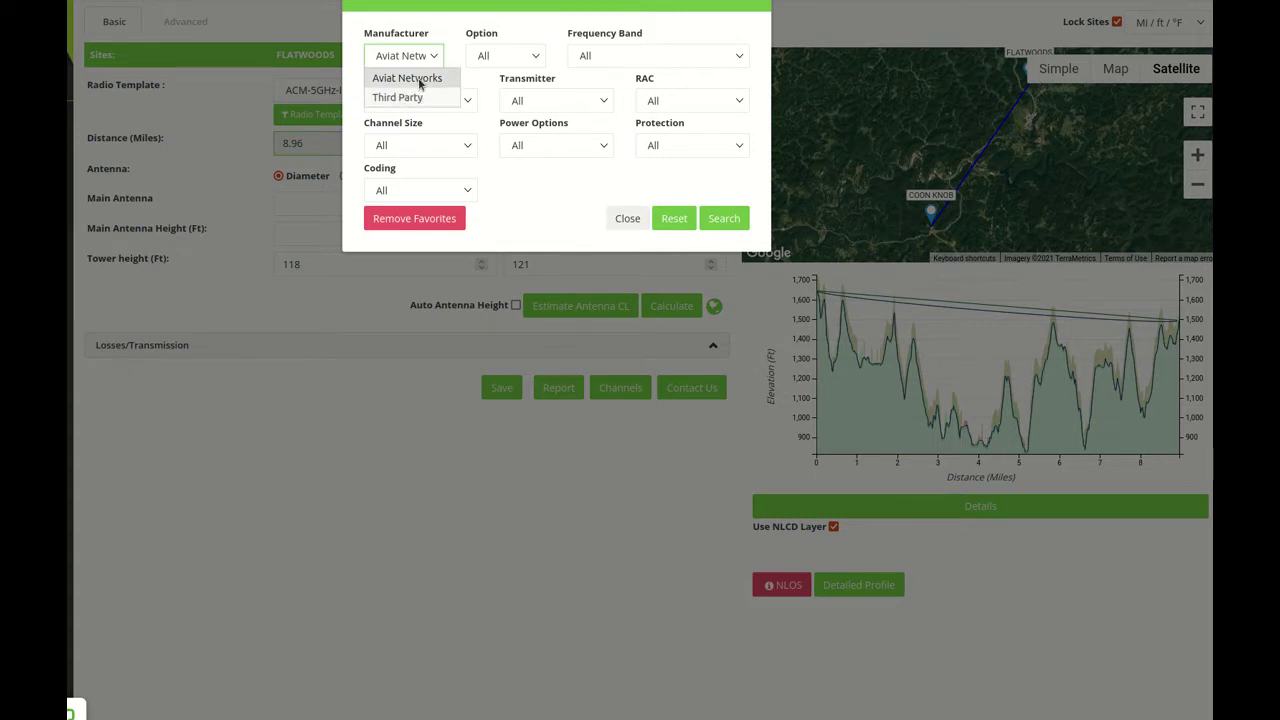
pyautogui.click(419, 80)
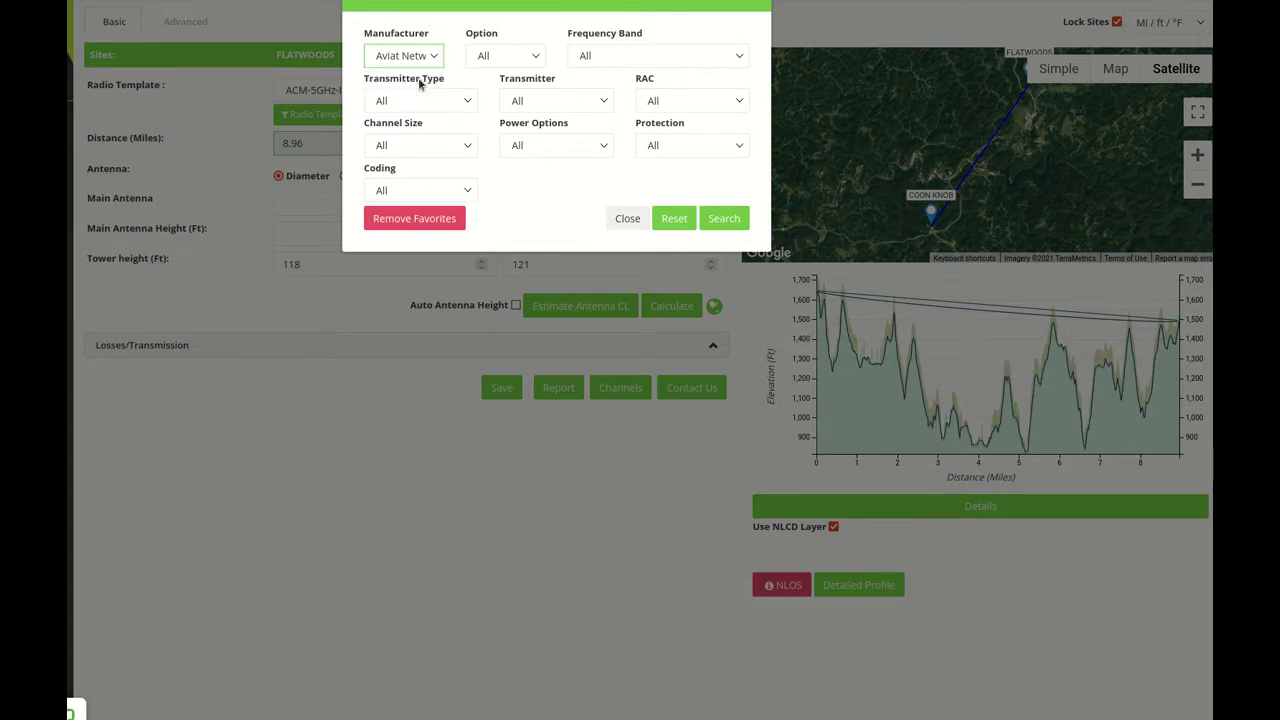
pyautogui.click(530, 62)
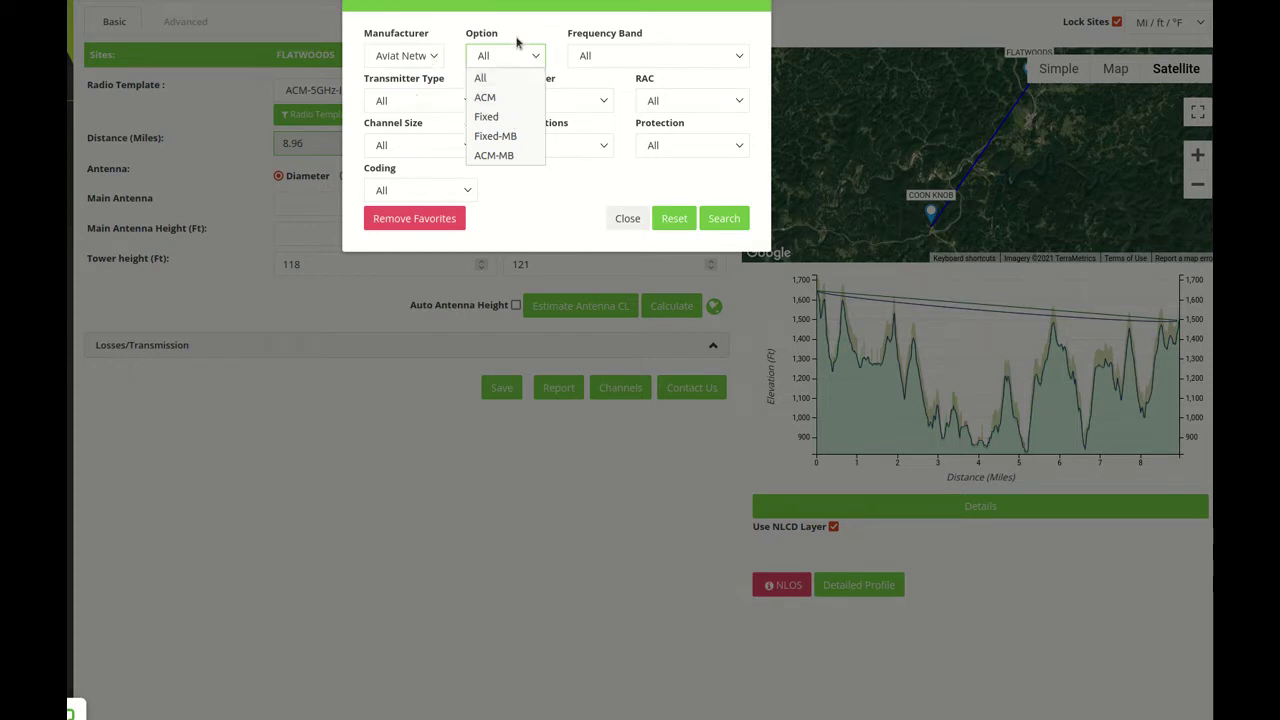
pyautogui.click(508, 97)
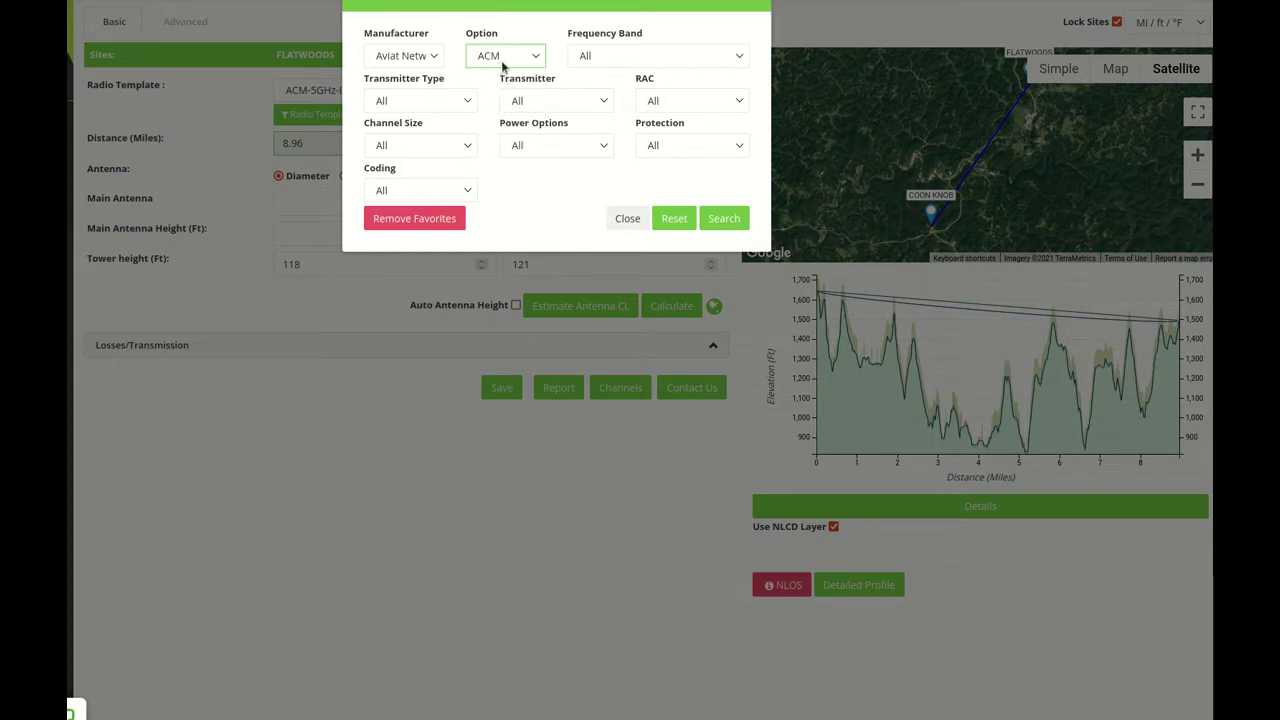
# Step: Set the filter to the L6GHz band, All Outdoor - Microwave type and WTM4100 transmitter
pyautogui.click(606, 57)
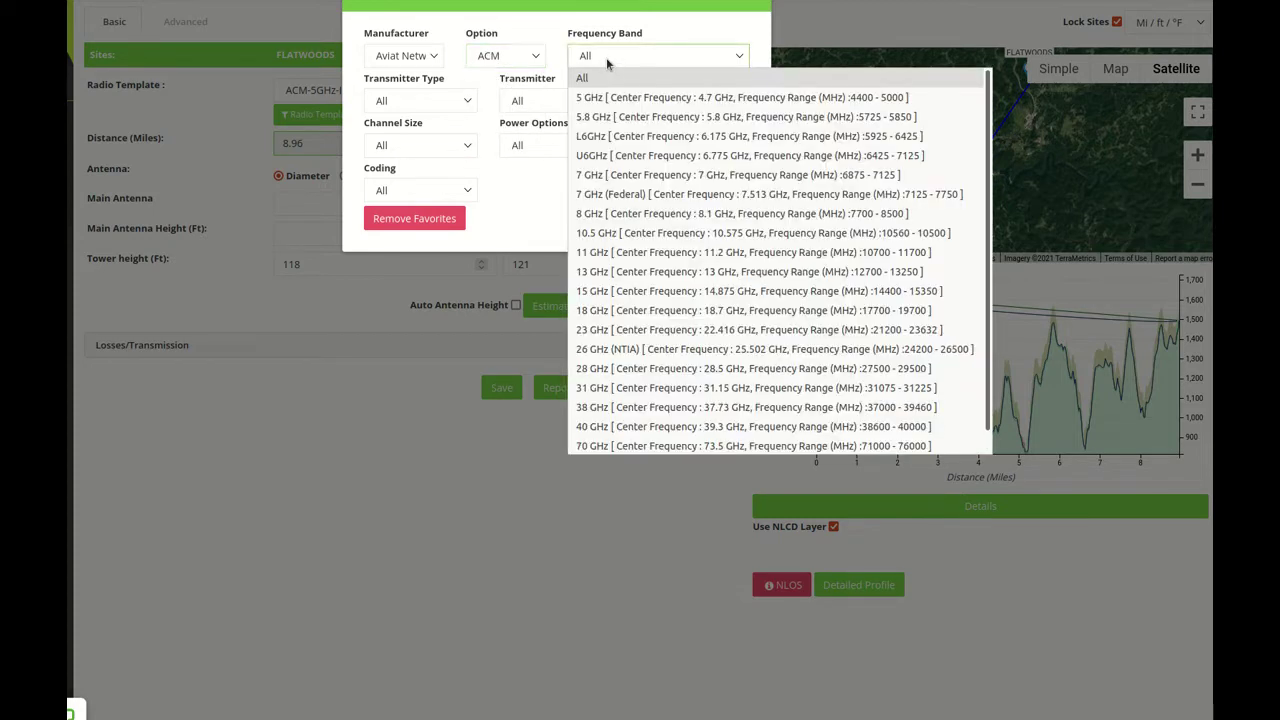
pyautogui.click(614, 140)
pyautogui.click(442, 104)
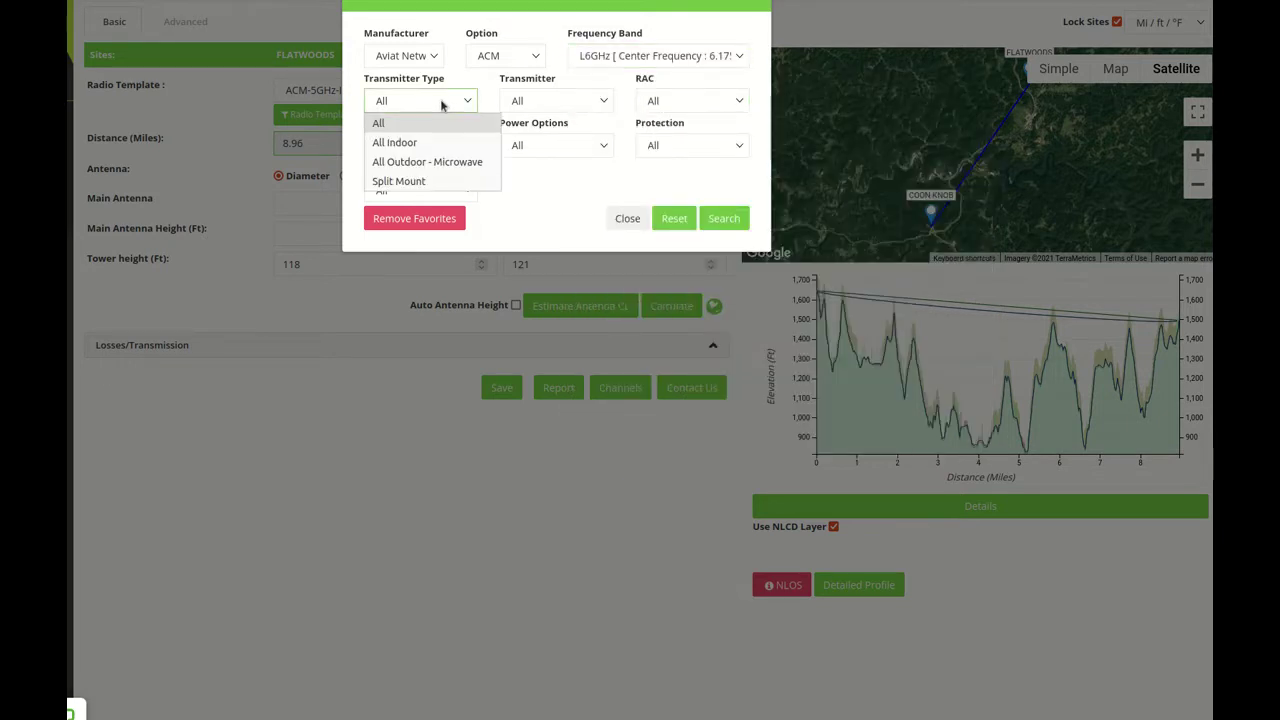
pyautogui.click(424, 166)
pyautogui.click(585, 104)
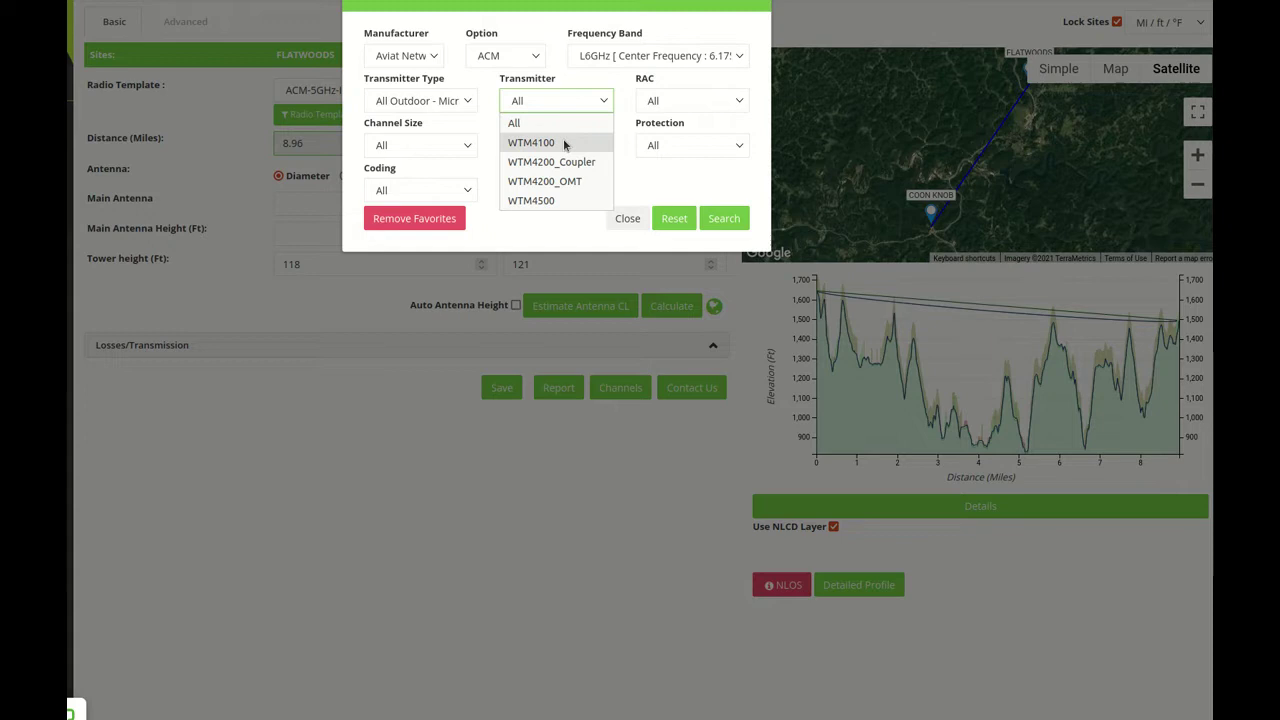
pyautogui.click(414, 118)
pyautogui.click(401, 104)
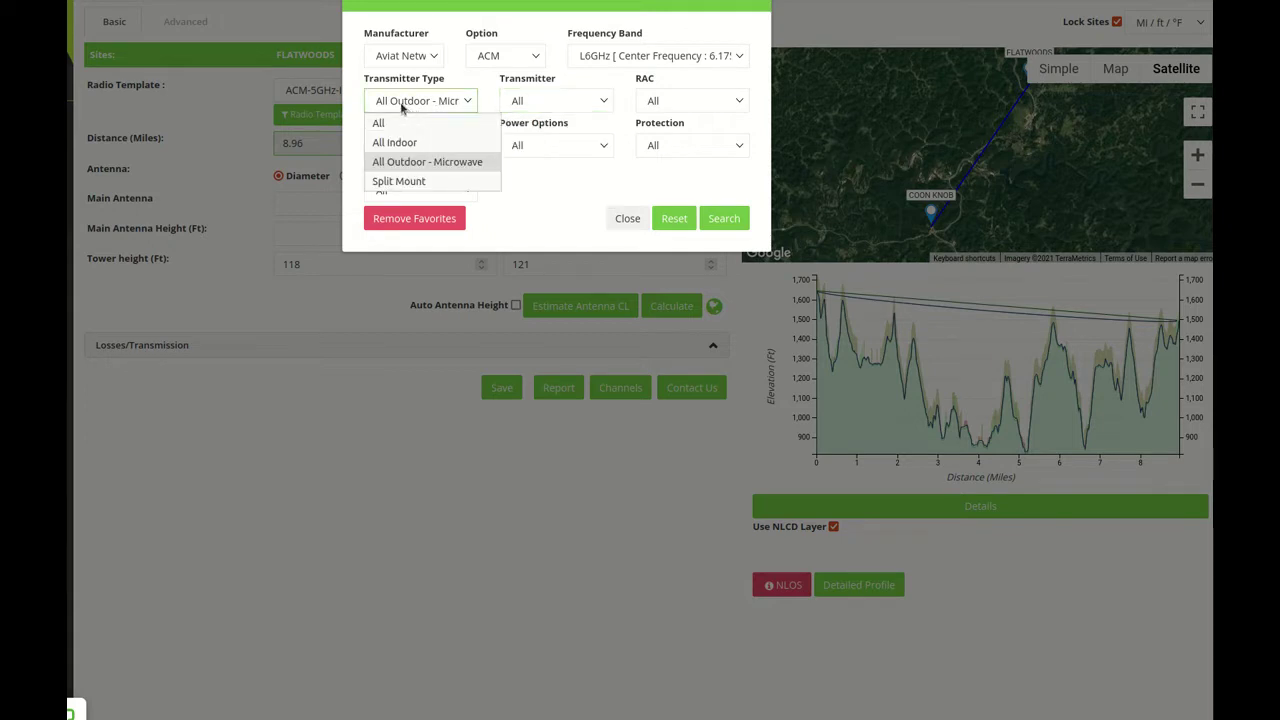
pyautogui.click(405, 123)
pyautogui.click(552, 104)
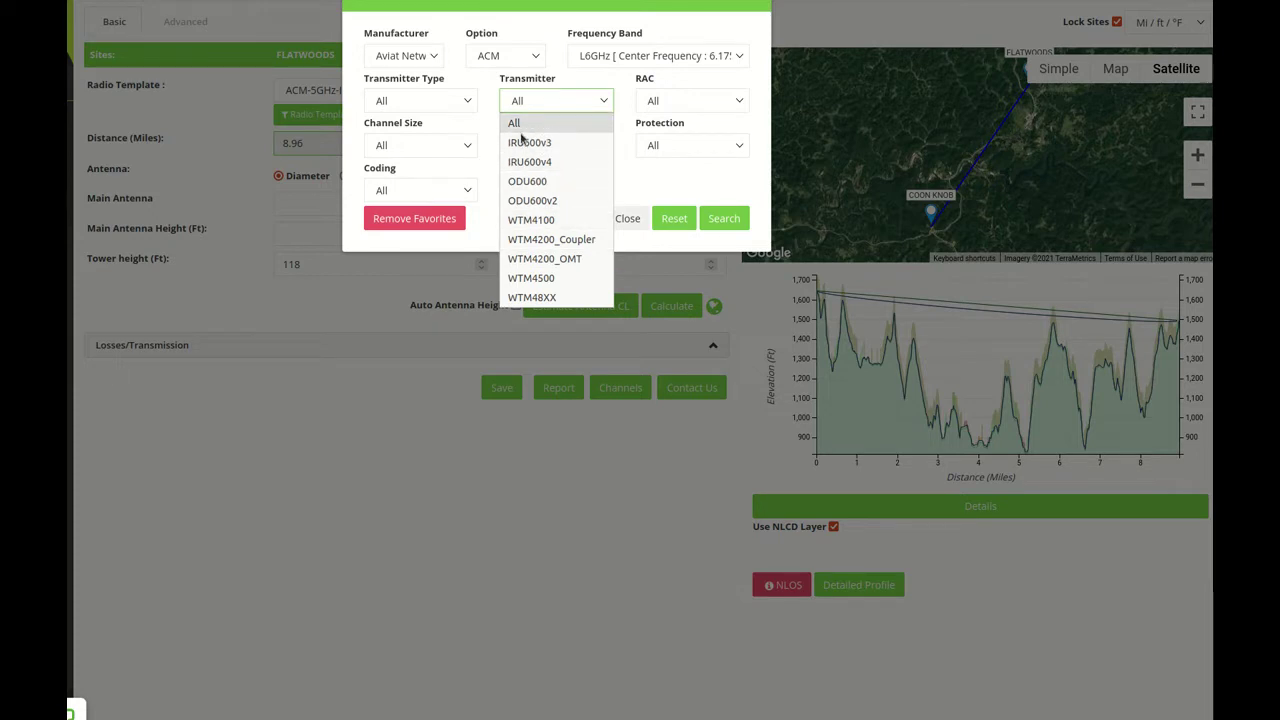
pyautogui.click(431, 110)
pyautogui.click(432, 112)
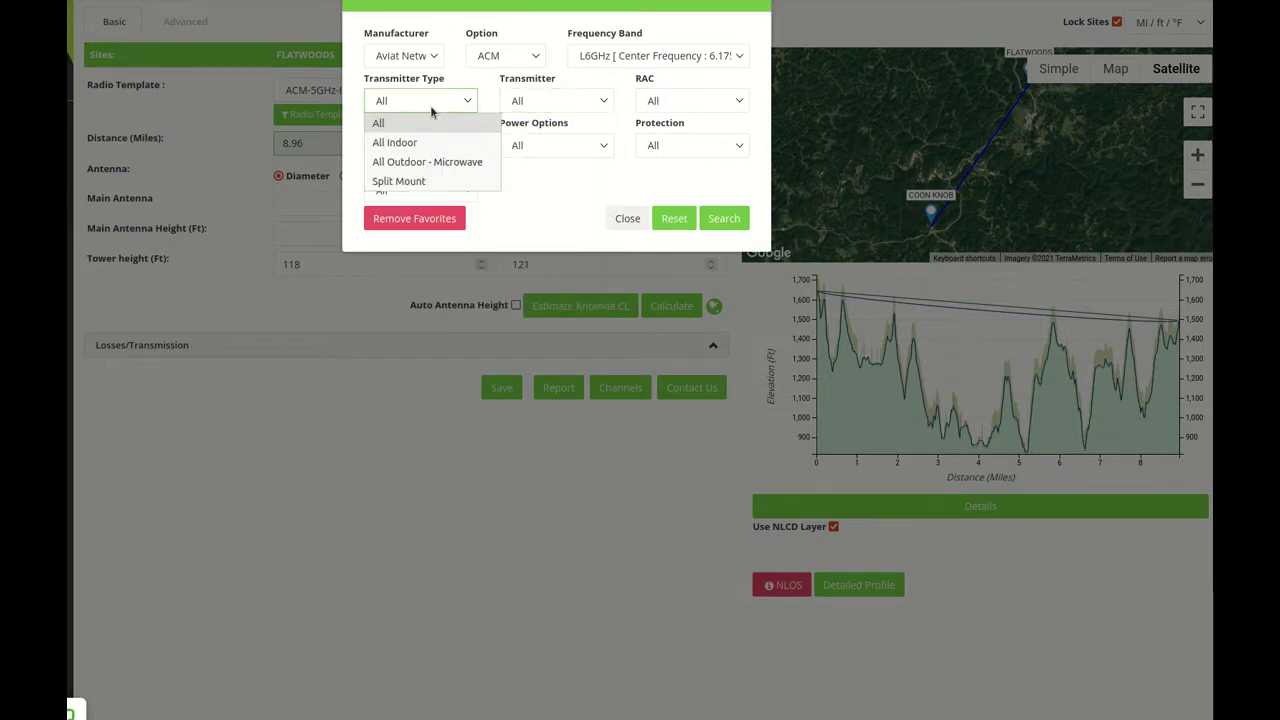
pyautogui.click(420, 162)
pyautogui.click(563, 101)
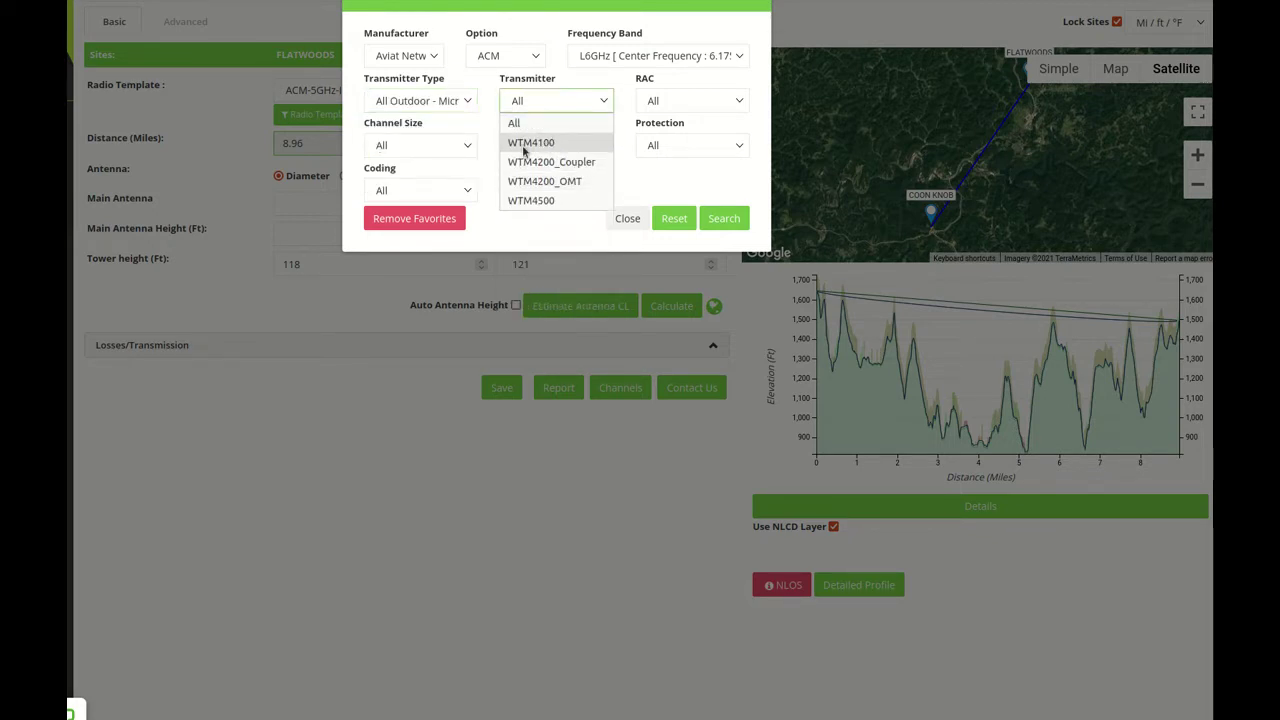
pyautogui.click(522, 147)
# Step: Set RAC to Internal, channel size 60.00, operations All and protection Non-Protected
pyautogui.click(705, 103)
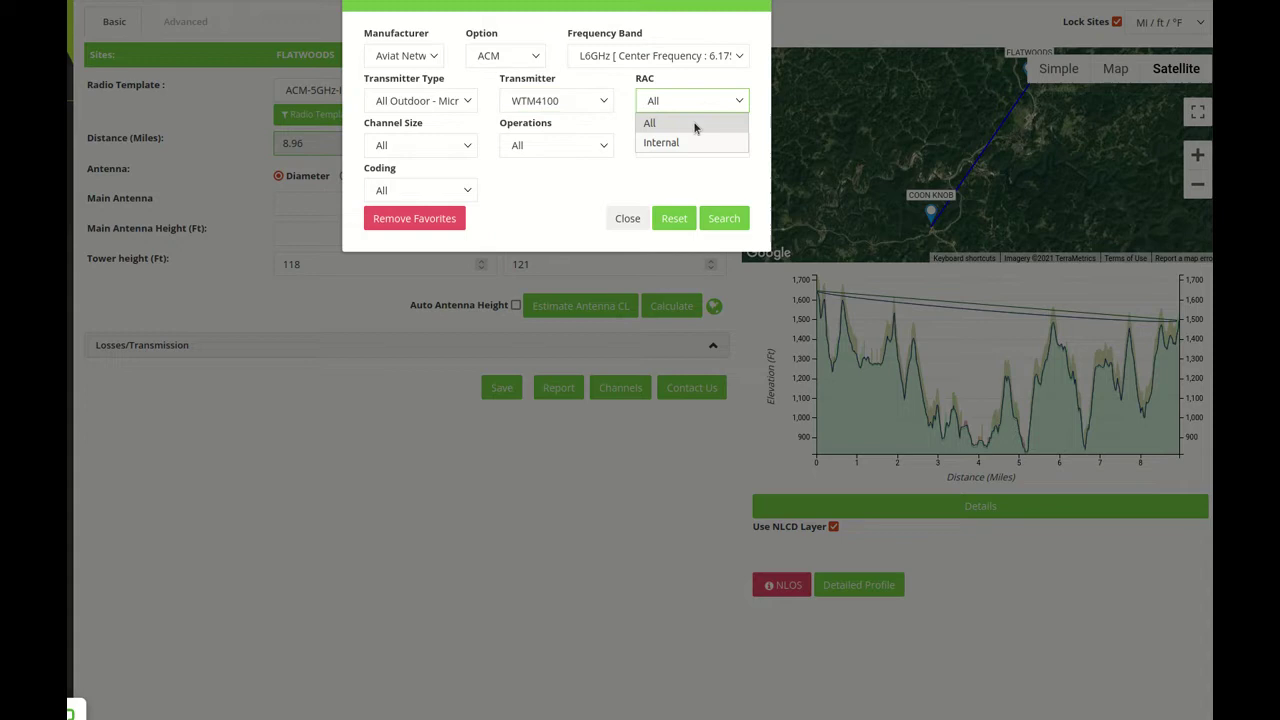
pyautogui.click(692, 124)
pyautogui.press('Down')
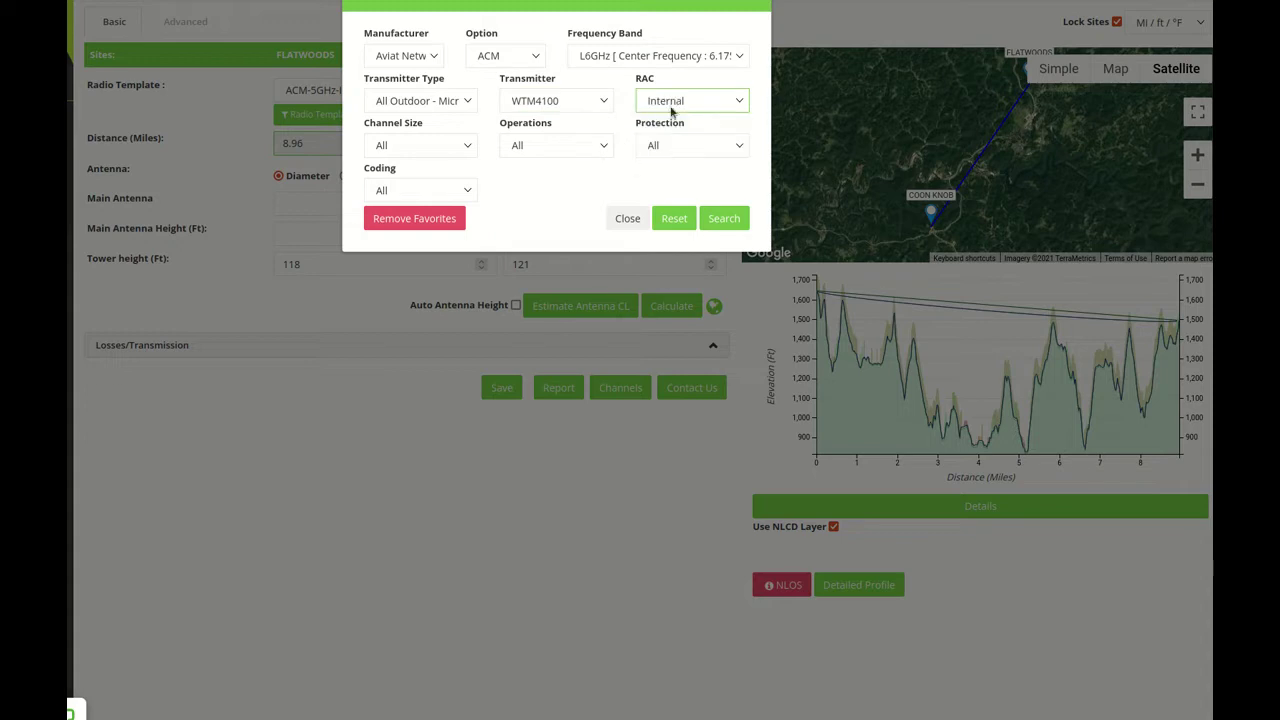
pyautogui.click(433, 145)
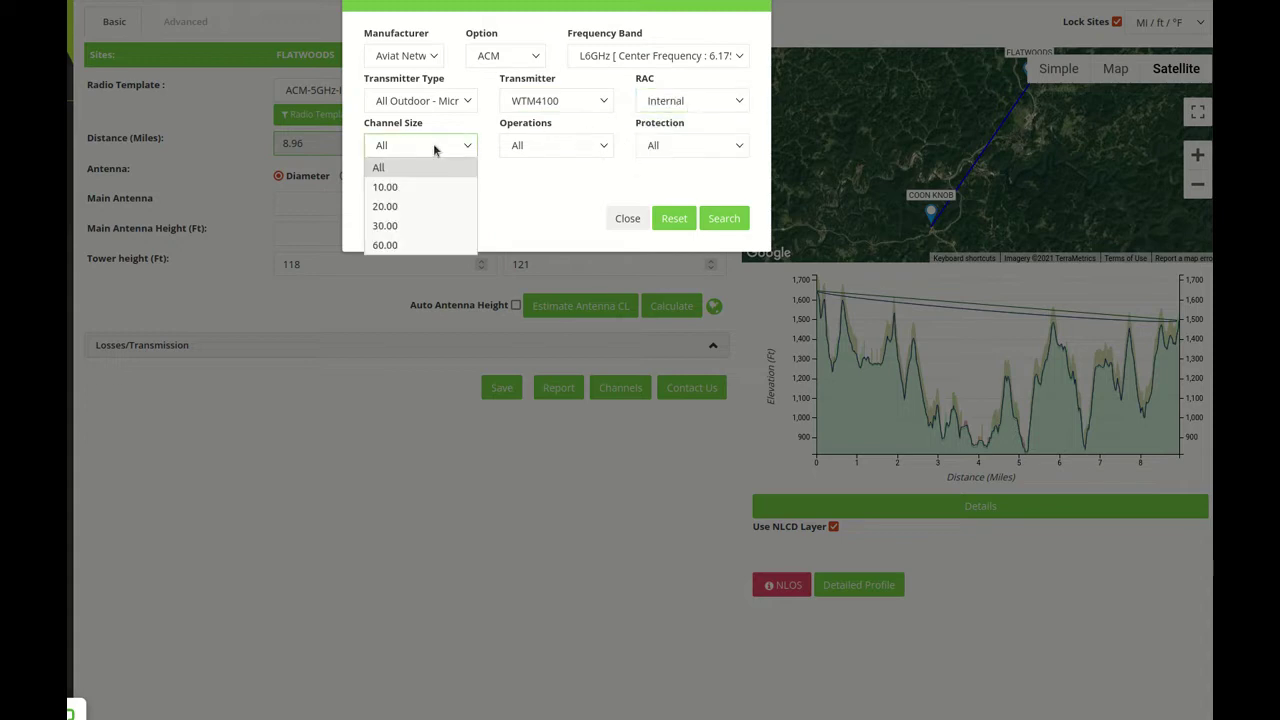
pyautogui.click(398, 246)
pyautogui.click(565, 148)
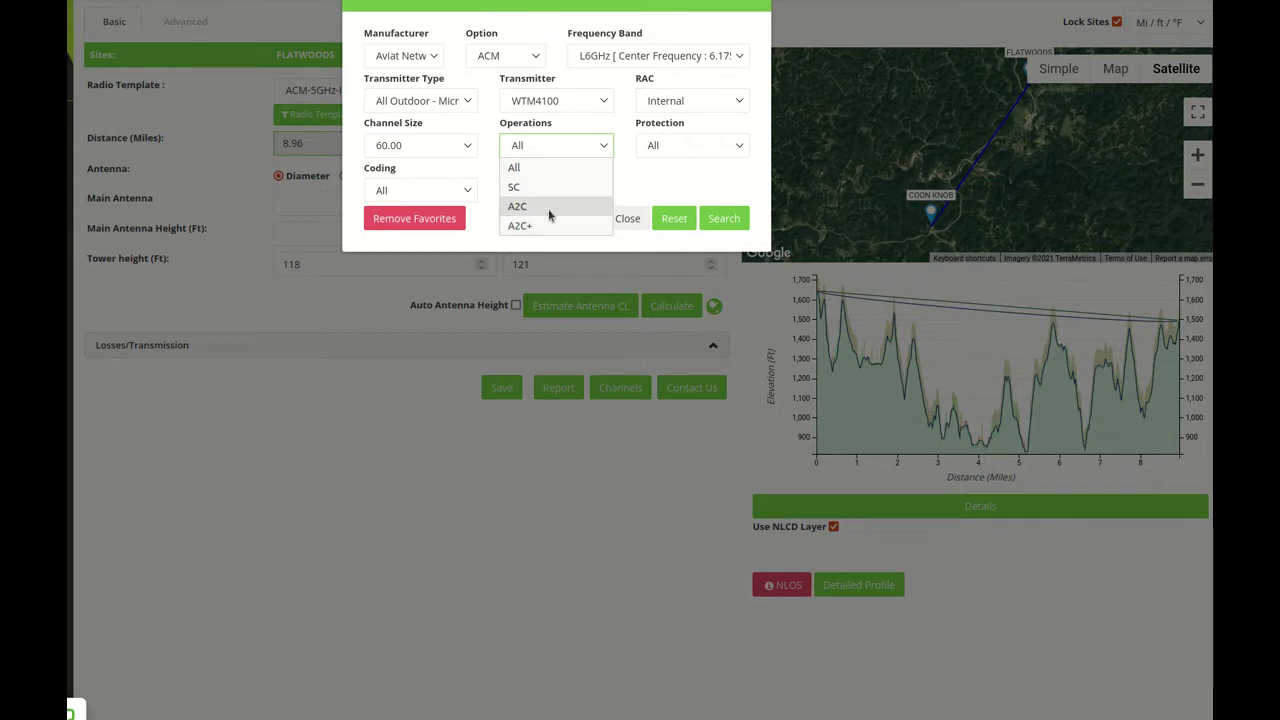
pyautogui.click(682, 150)
pyautogui.click(683, 144)
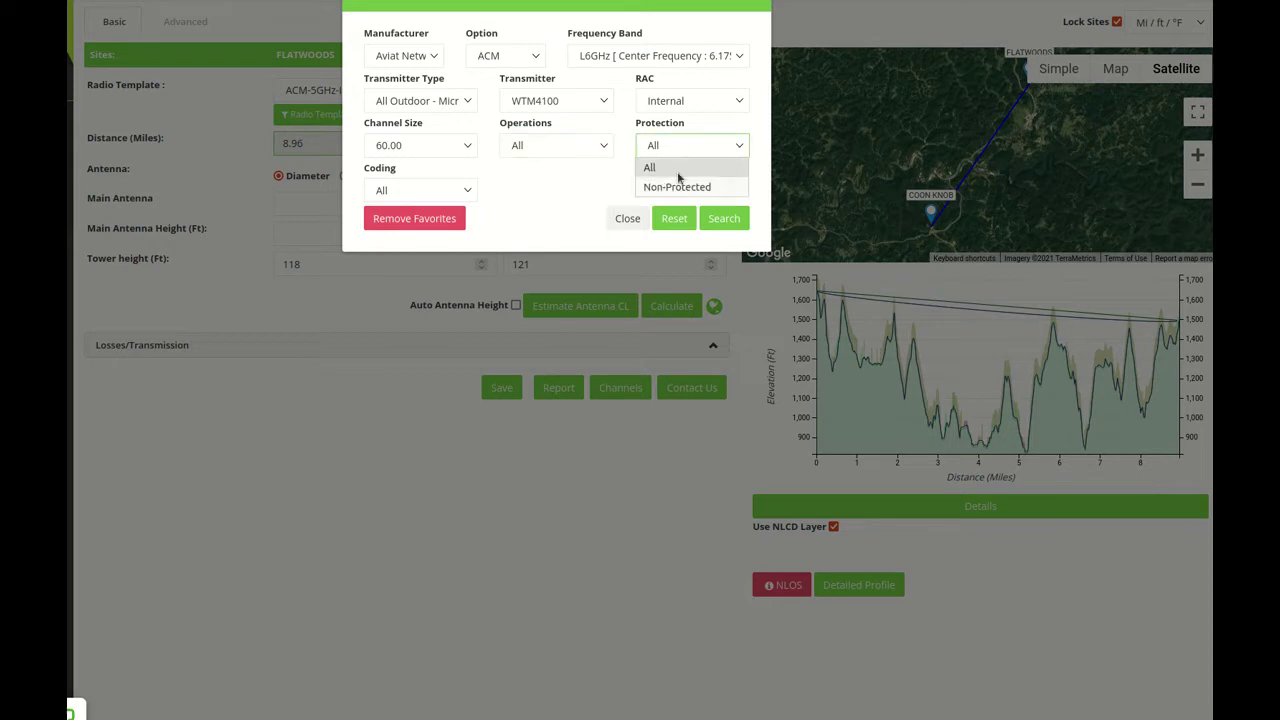
pyautogui.click(668, 187)
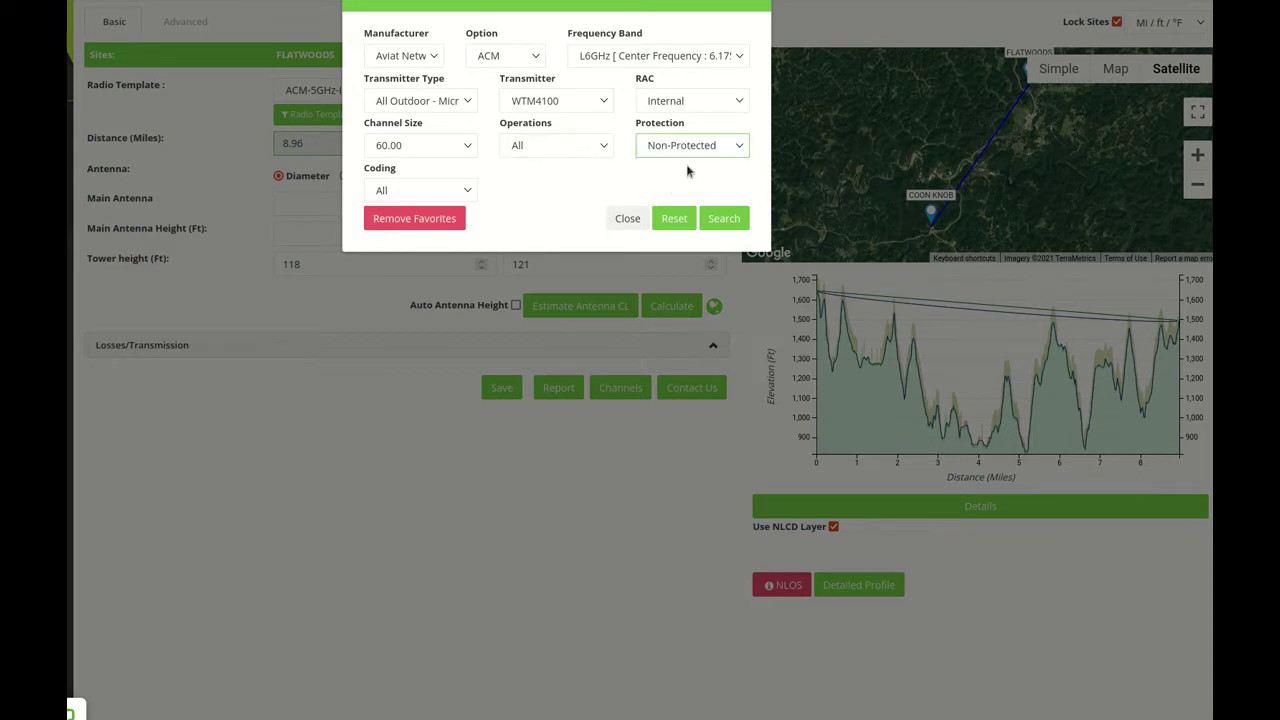
# Step: Search the filtered templates, favourite ACM-L6GHz-WTM4100-60.00MHz-ANSI, and close the filter
pyautogui.click(712, 218)
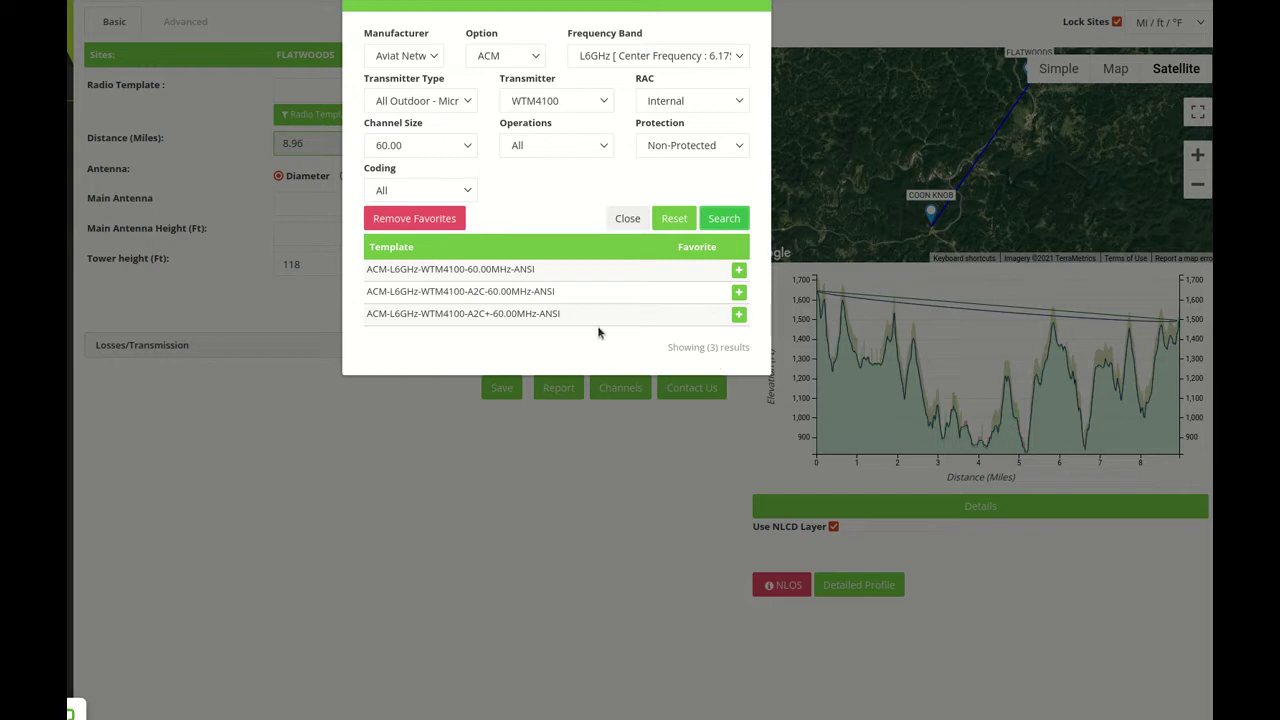
pyautogui.click(738, 270)
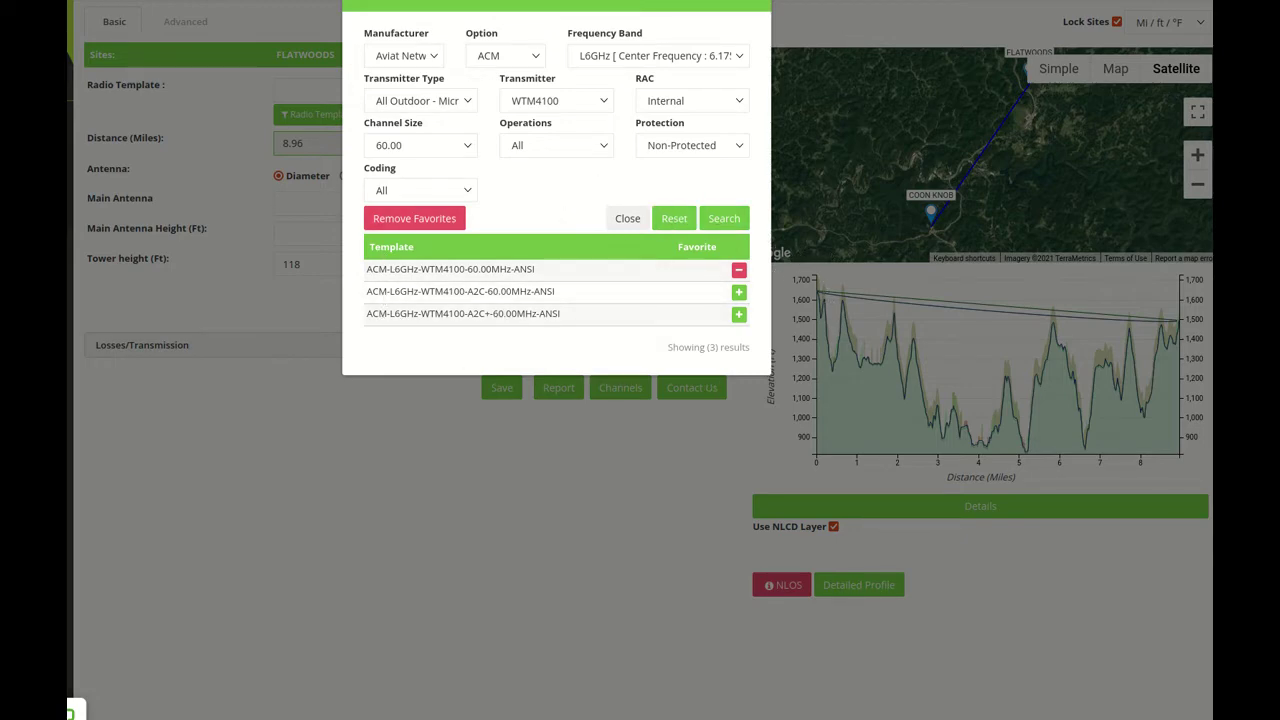
pyautogui.press('Escape')
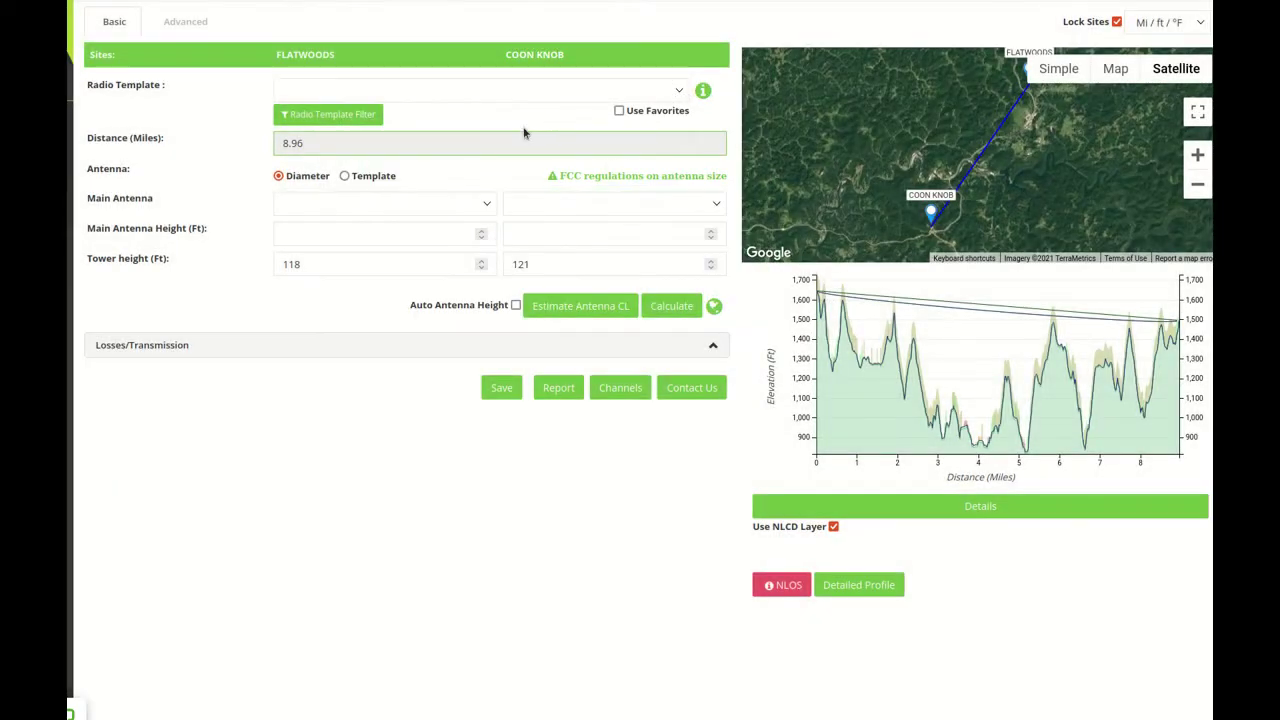
# Step: Limit to favourites and pick the ACM-L6GHz-WTM4100-60.00MHz-ANSI radio template for Flatwoods–Coon Knob
pyautogui.click(620, 111)
pyautogui.click(549, 91)
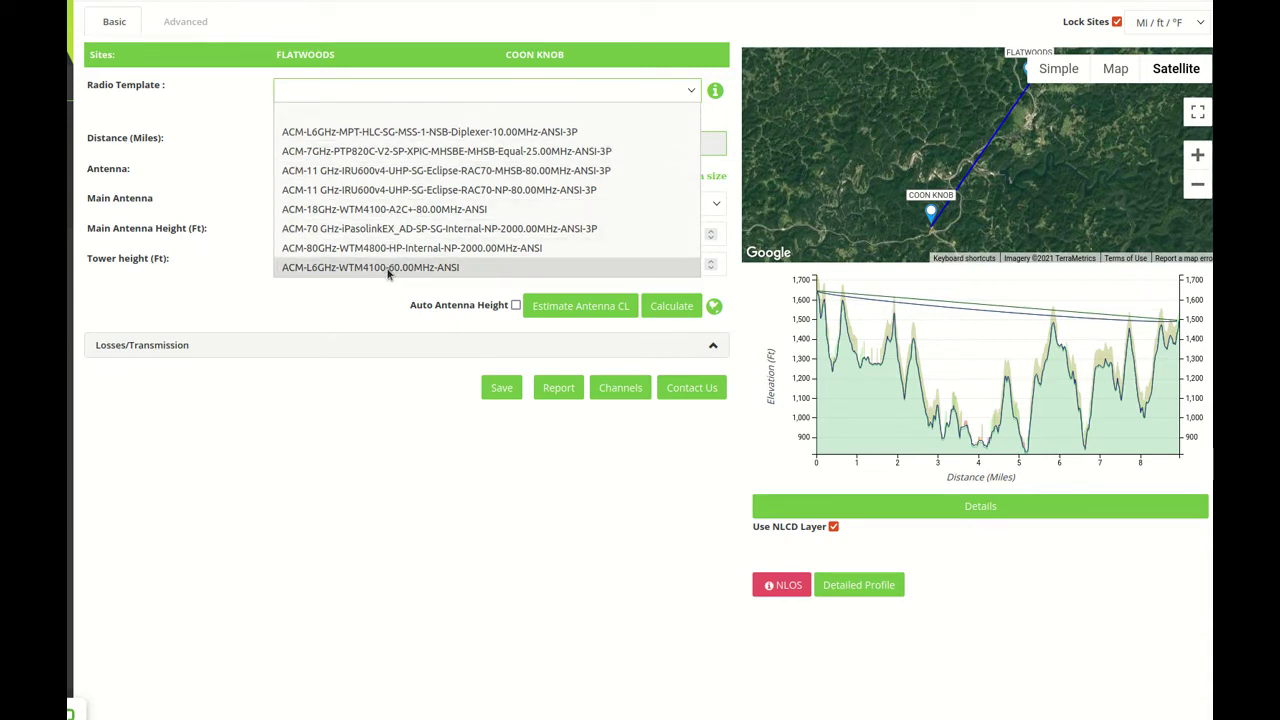
pyautogui.click(205, 162)
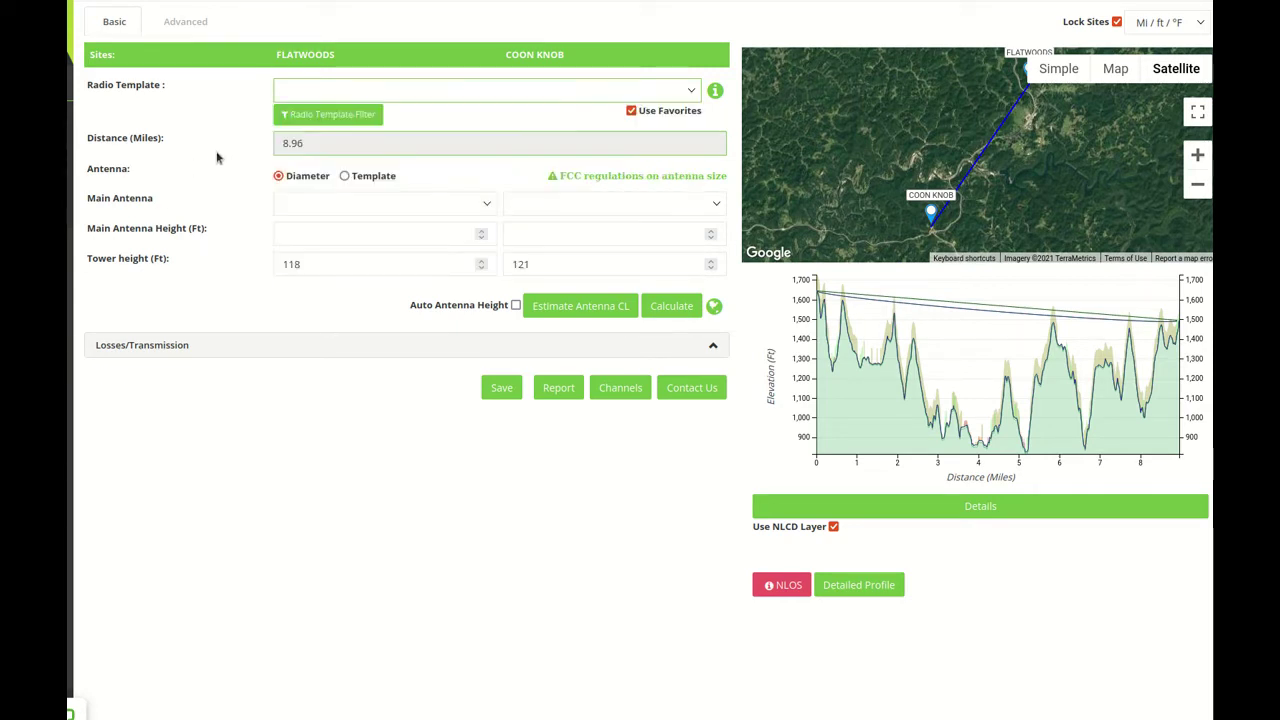
pyautogui.click(573, 84)
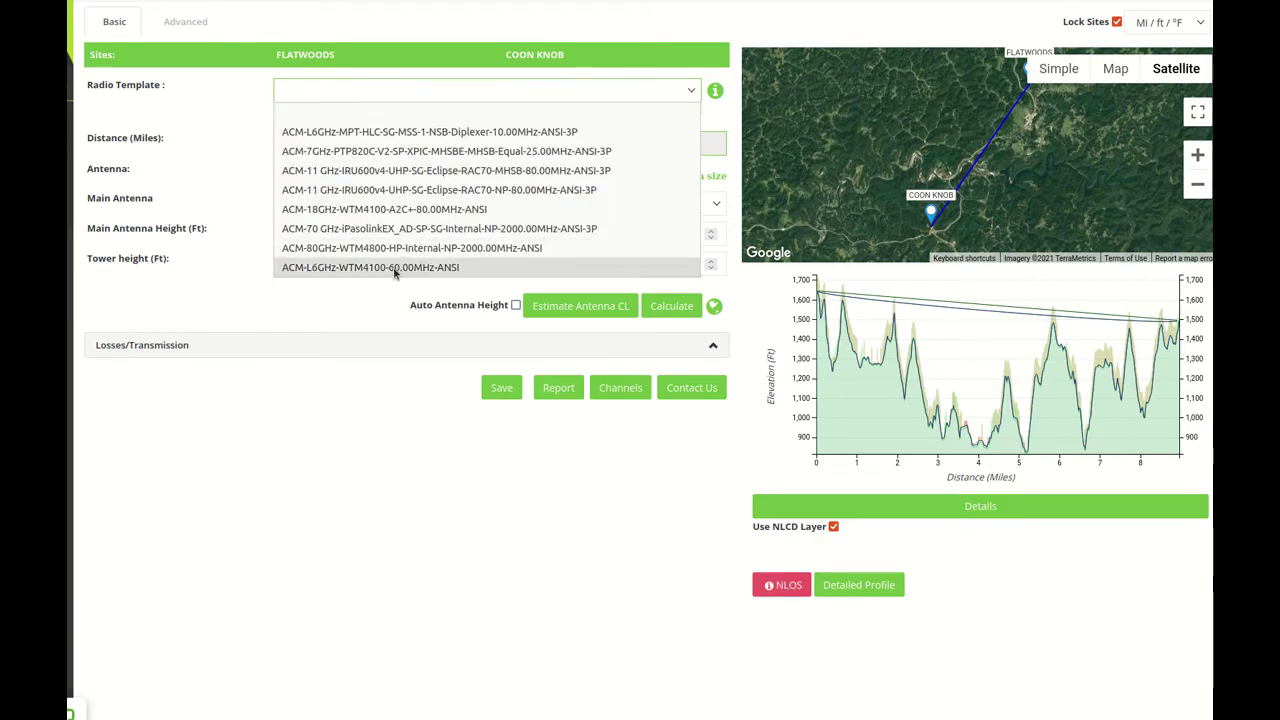
pyautogui.click(396, 272)
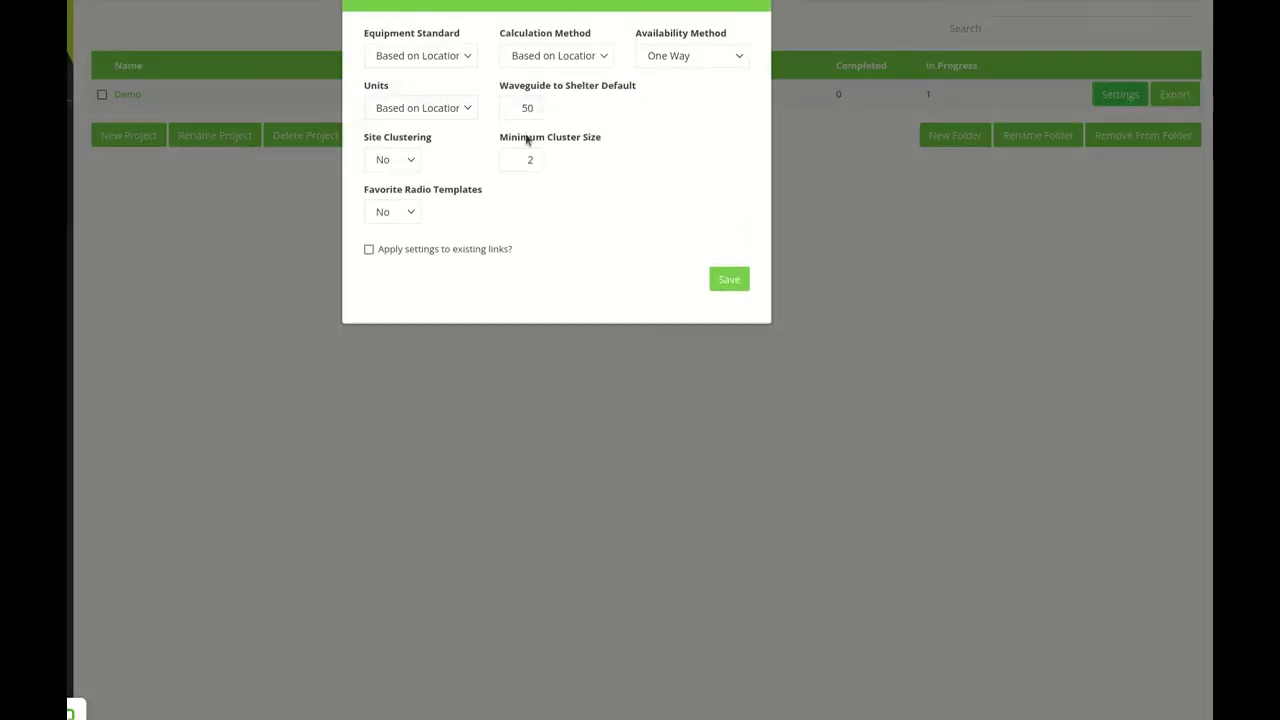
# Step: Set Favorite Radio Templates to Yes in the Demo project settings and save
pyautogui.click(400, 217)
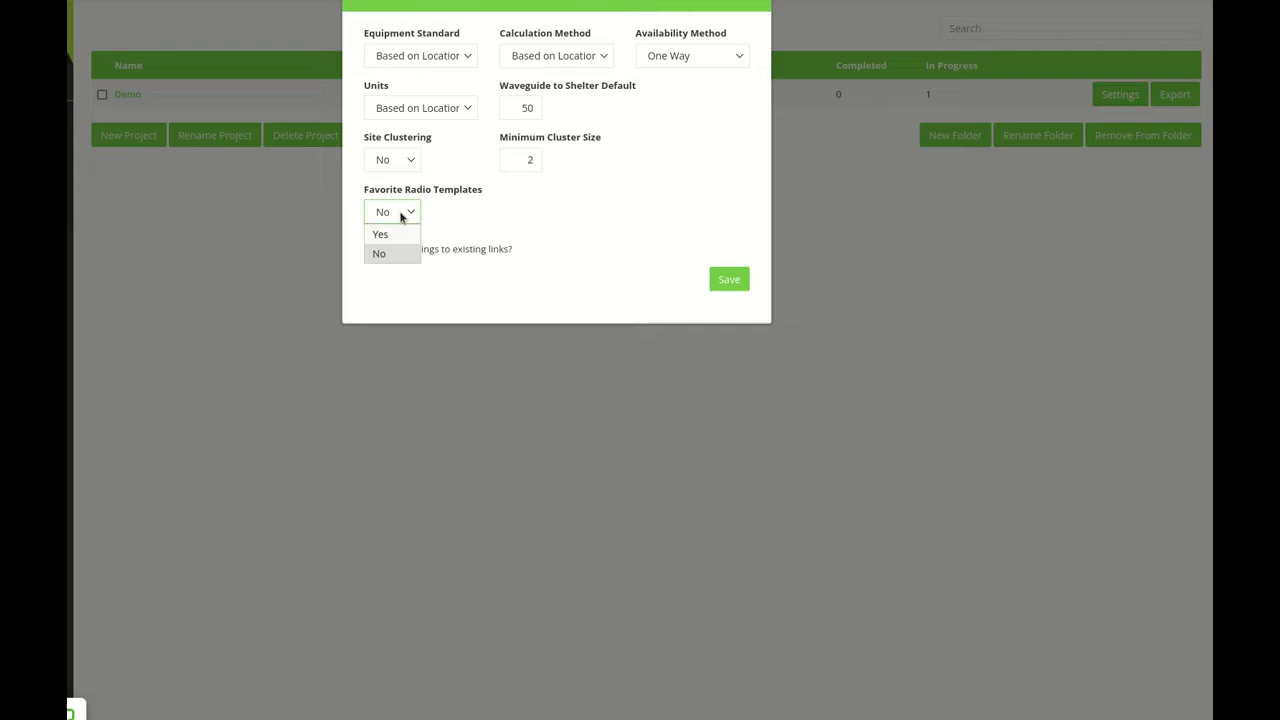
pyautogui.click(397, 233)
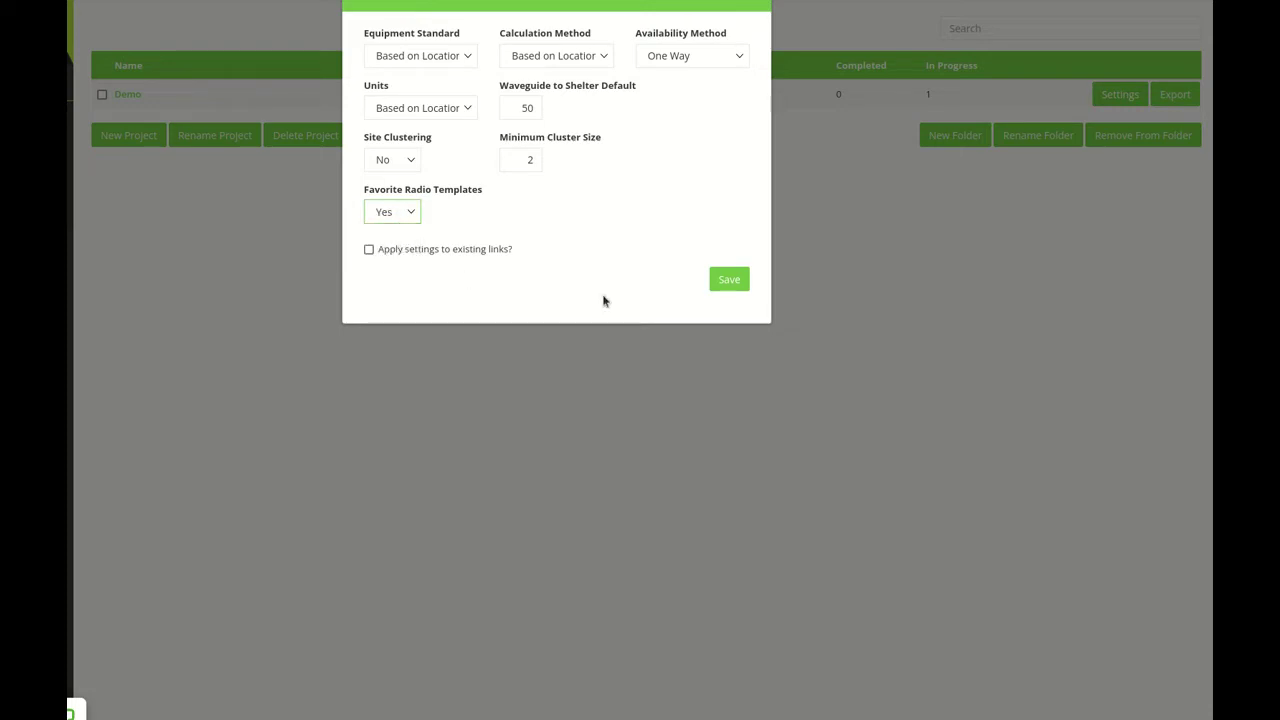
pyautogui.click(738, 283)
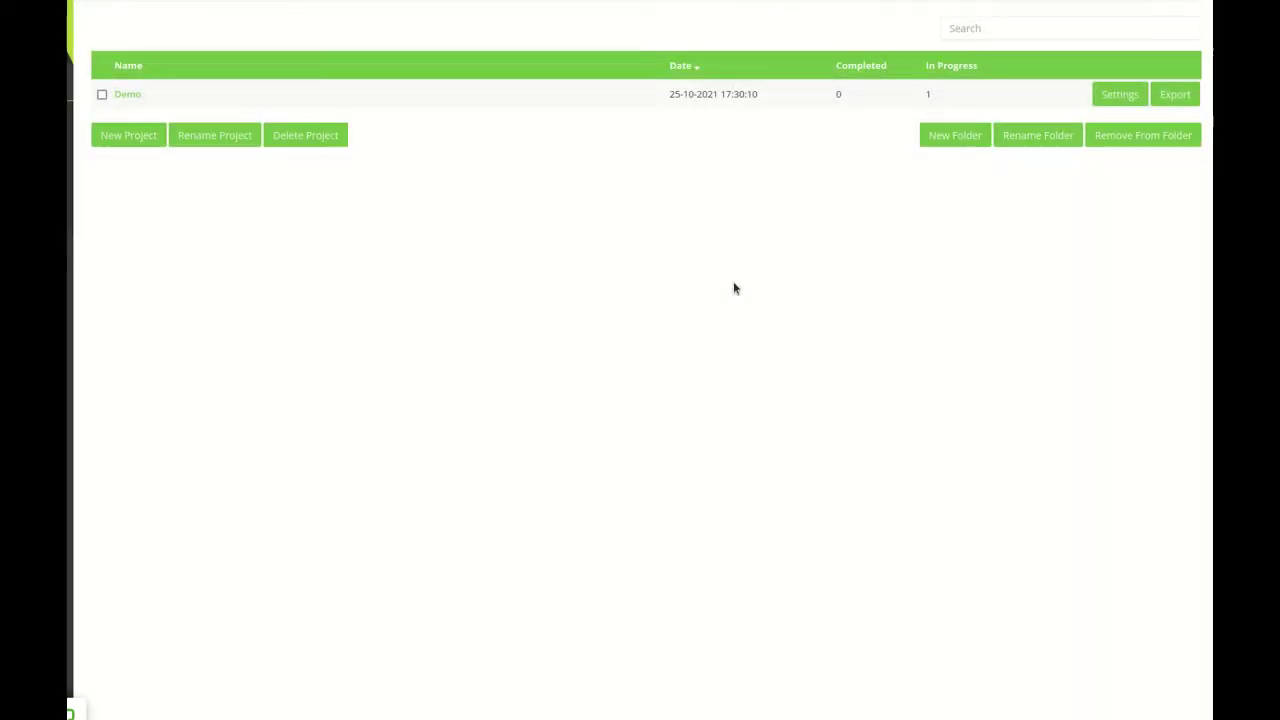
# Step: Open the Demo project and select its FLATWOODS - BURNSVILLE link
pyautogui.click(127, 96)
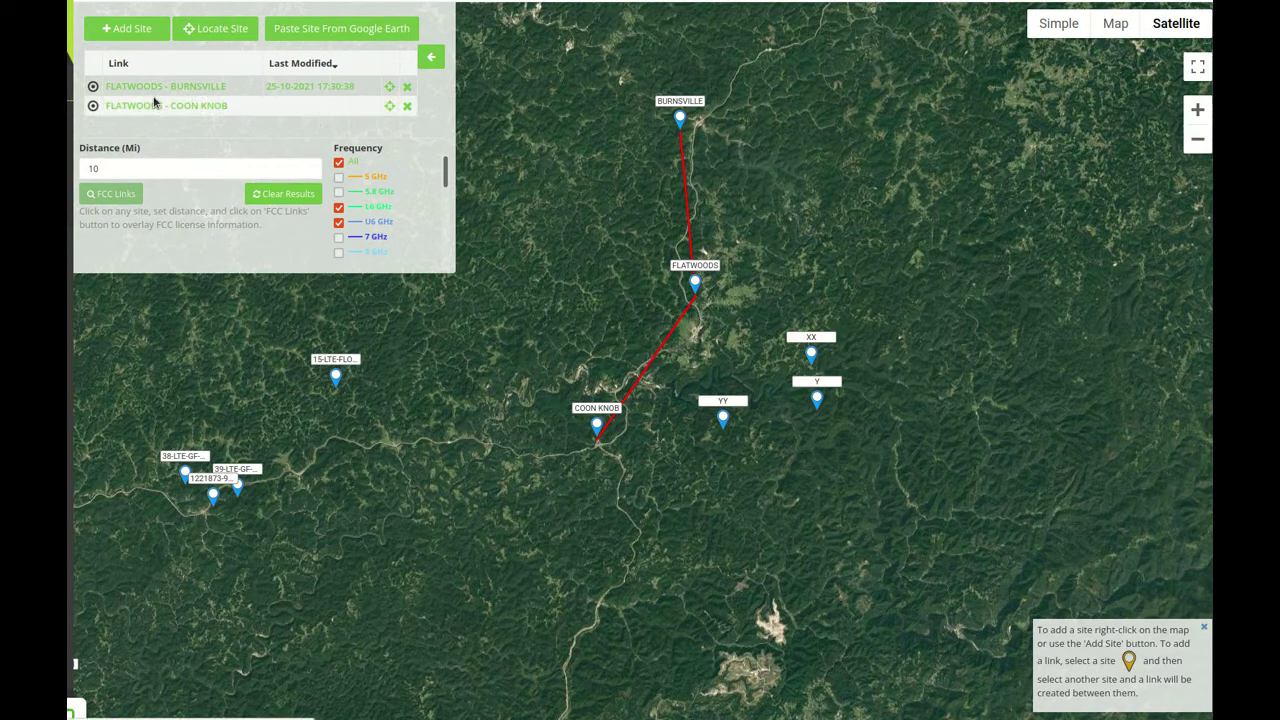
pyautogui.click(157, 88)
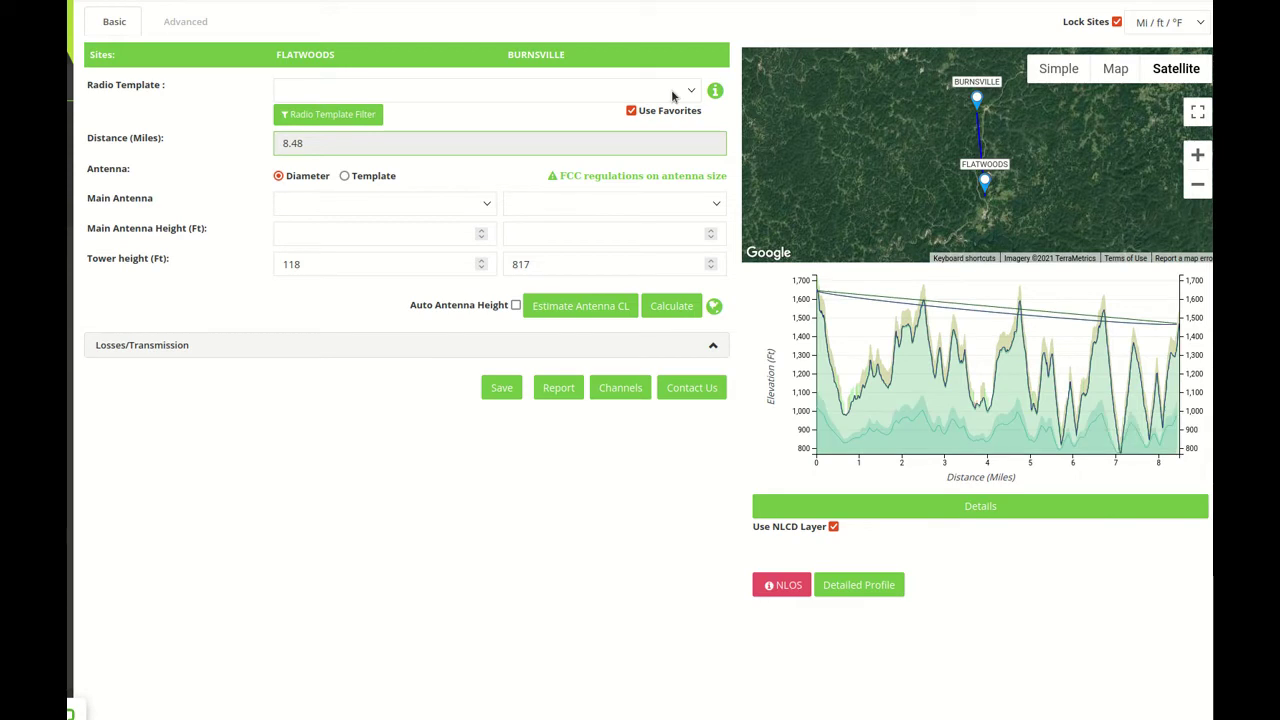
# Step: Choose ACM-L6GHz-WTM4100-60.00MHz-ANSI from the Radio Template list for this link
pyautogui.click(671, 90)
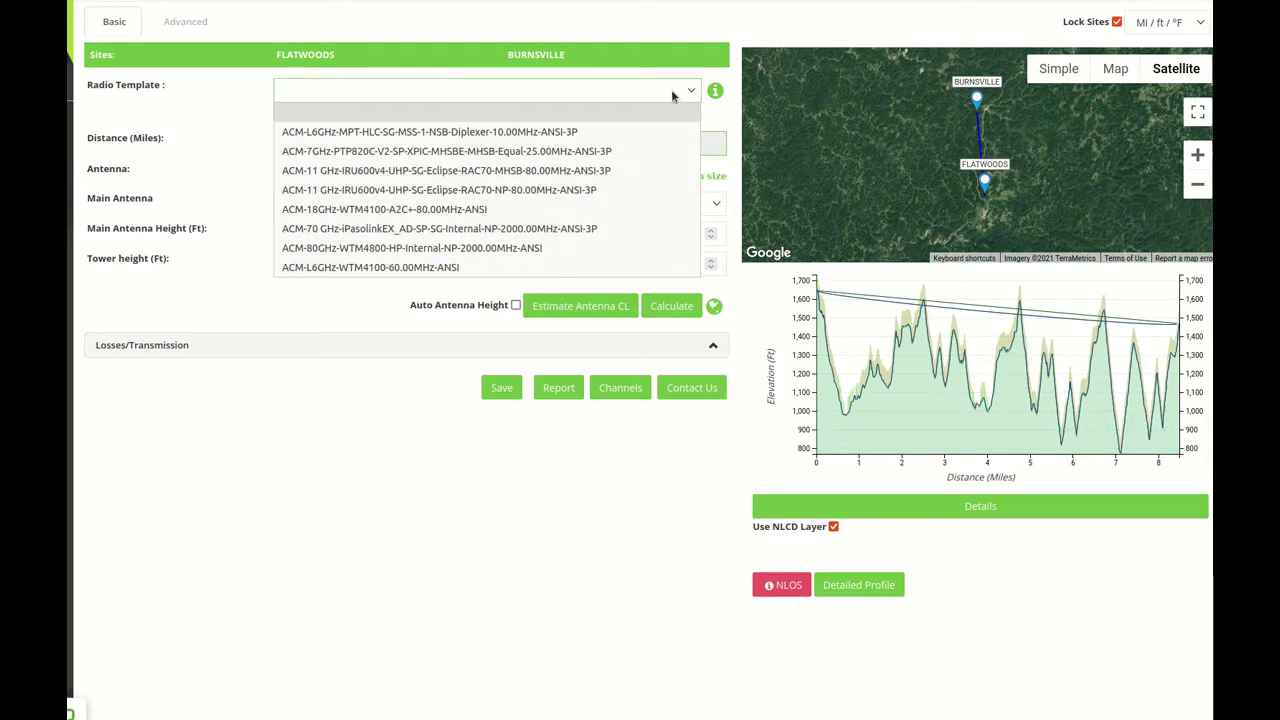
pyautogui.click(449, 269)
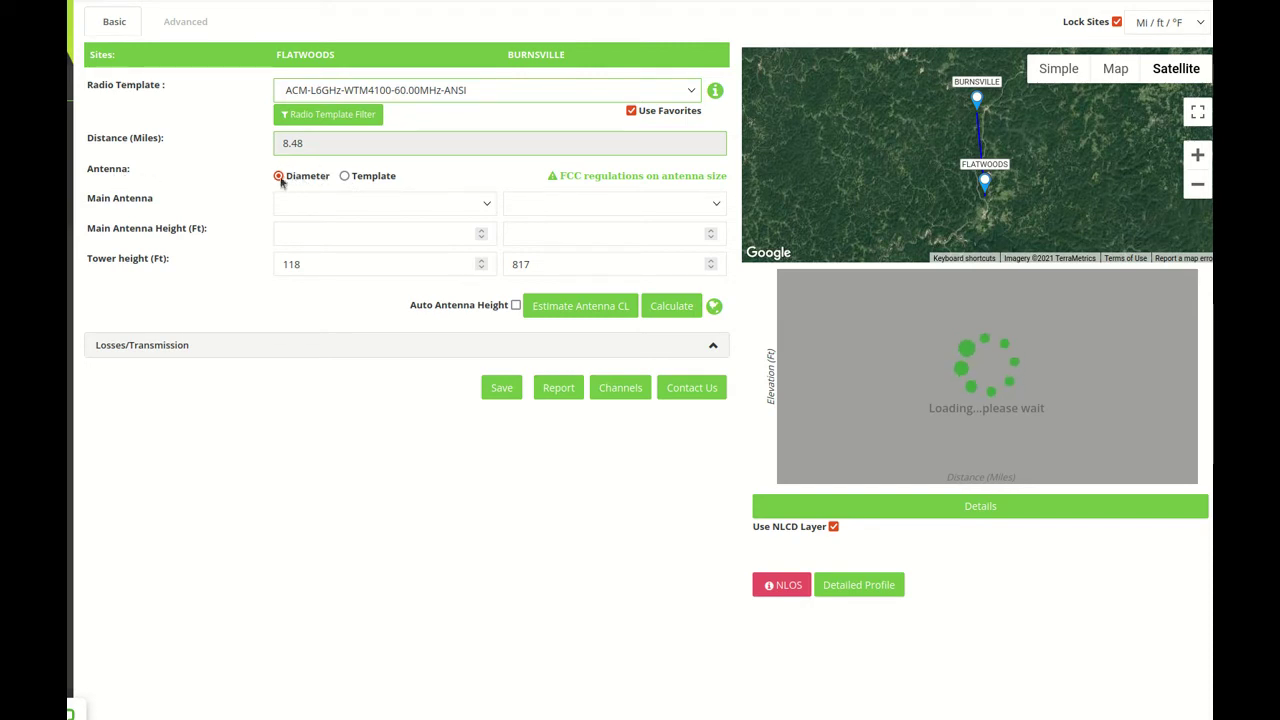
# Step: Set the Flatwoods main antenna to 6Ft | 1.8m and pick a Burnsville antenna size
pyautogui.click(406, 205)
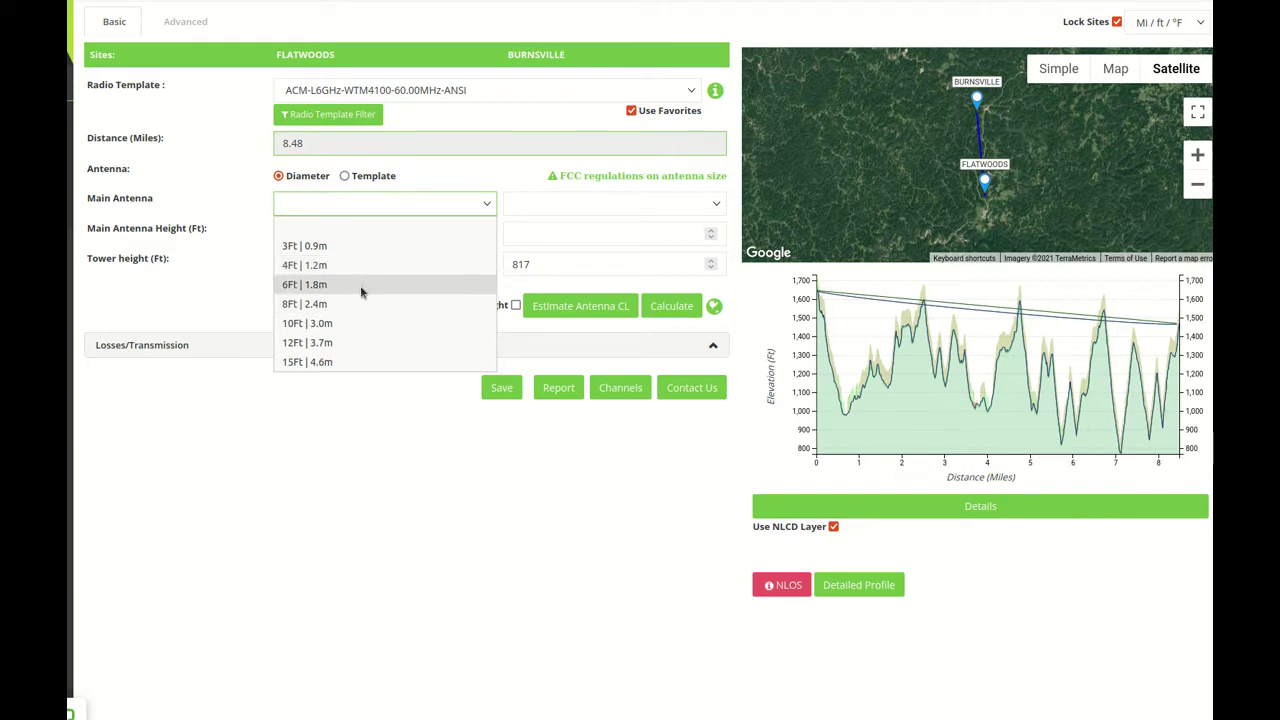
pyautogui.click(360, 285)
pyautogui.click(636, 204)
pyautogui.click(596, 281)
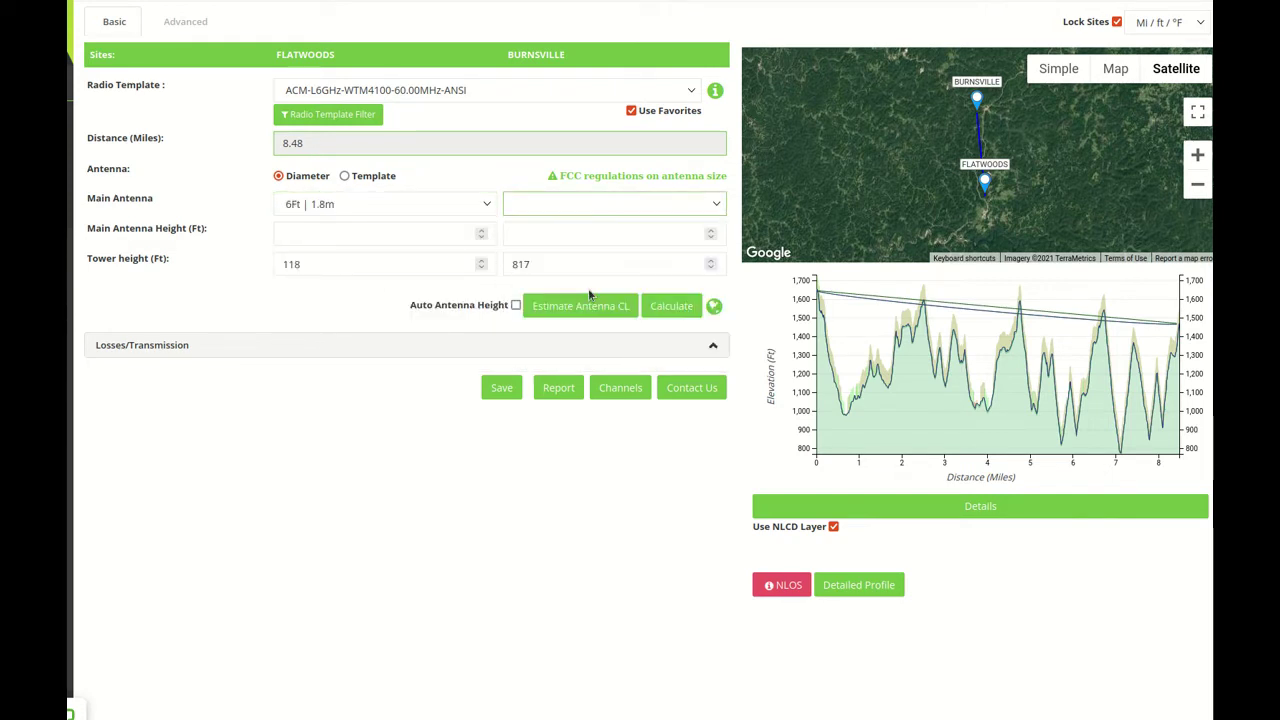
# Step: Switch to template antennas, choose VHLP6-6W | VP6-59W | H | RL: 0 | 0 dB, and review its details
pyautogui.click(345, 177)
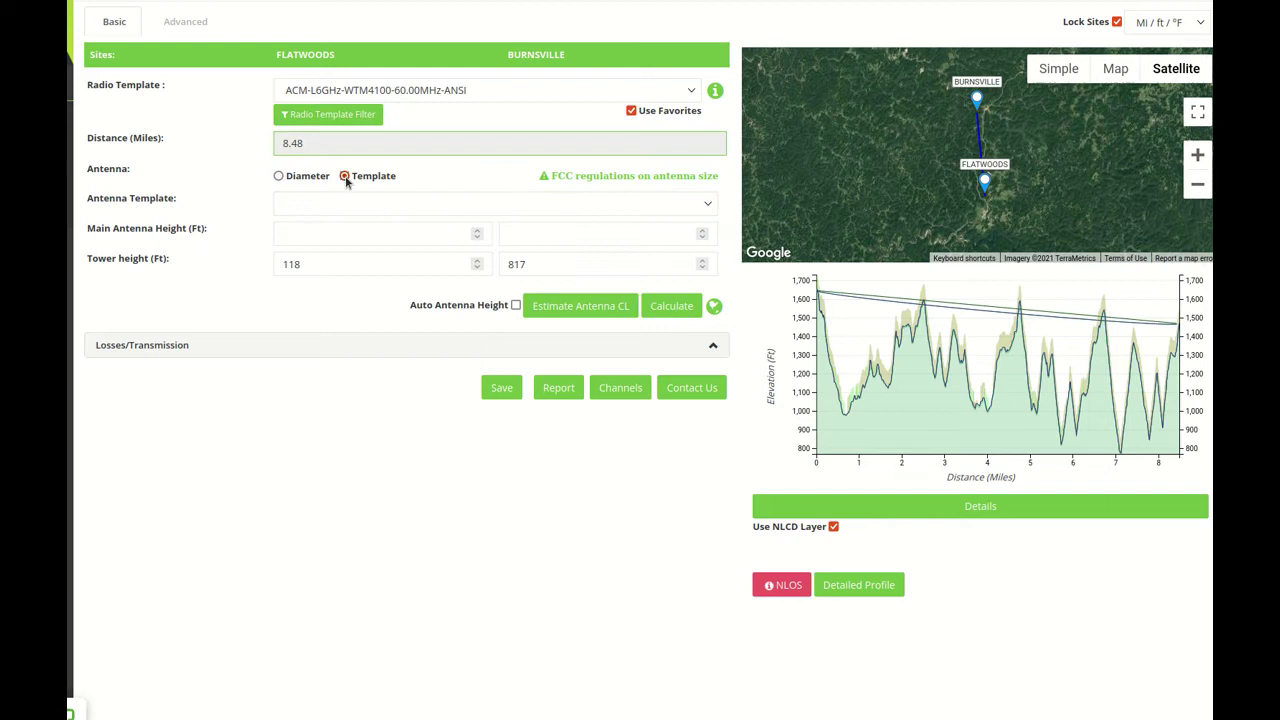
pyautogui.click(467, 211)
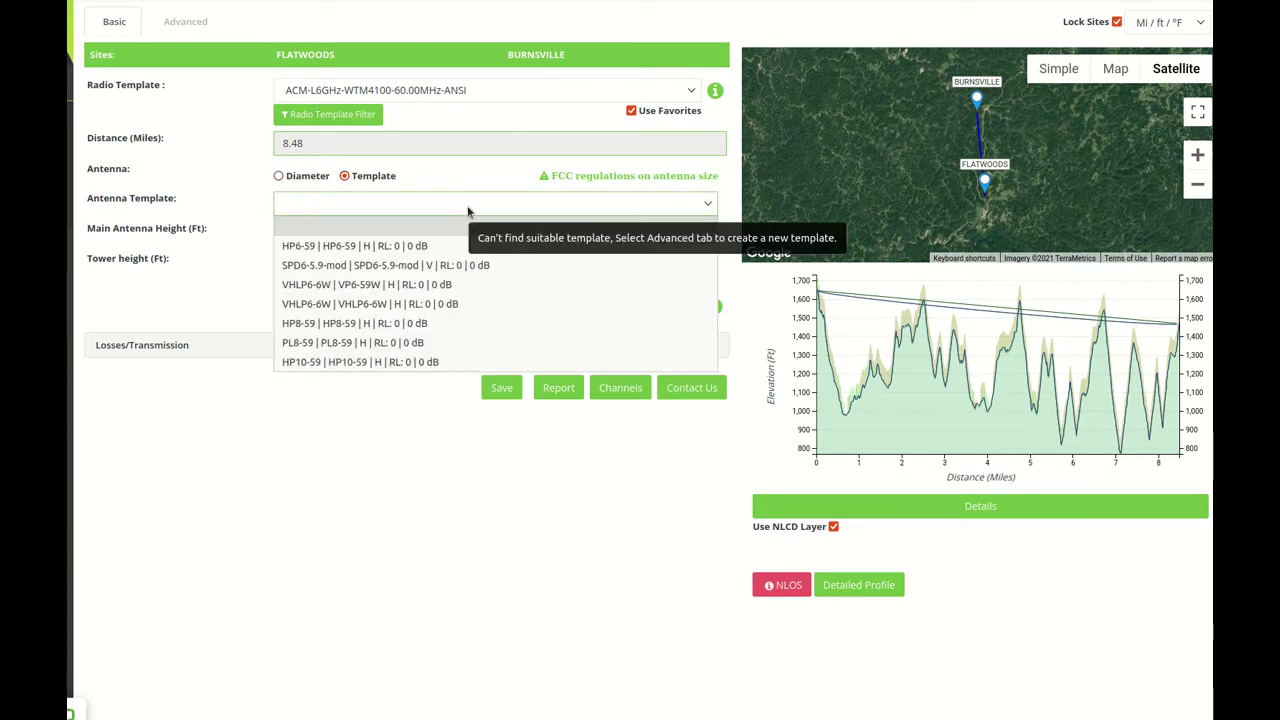
pyautogui.click(430, 286)
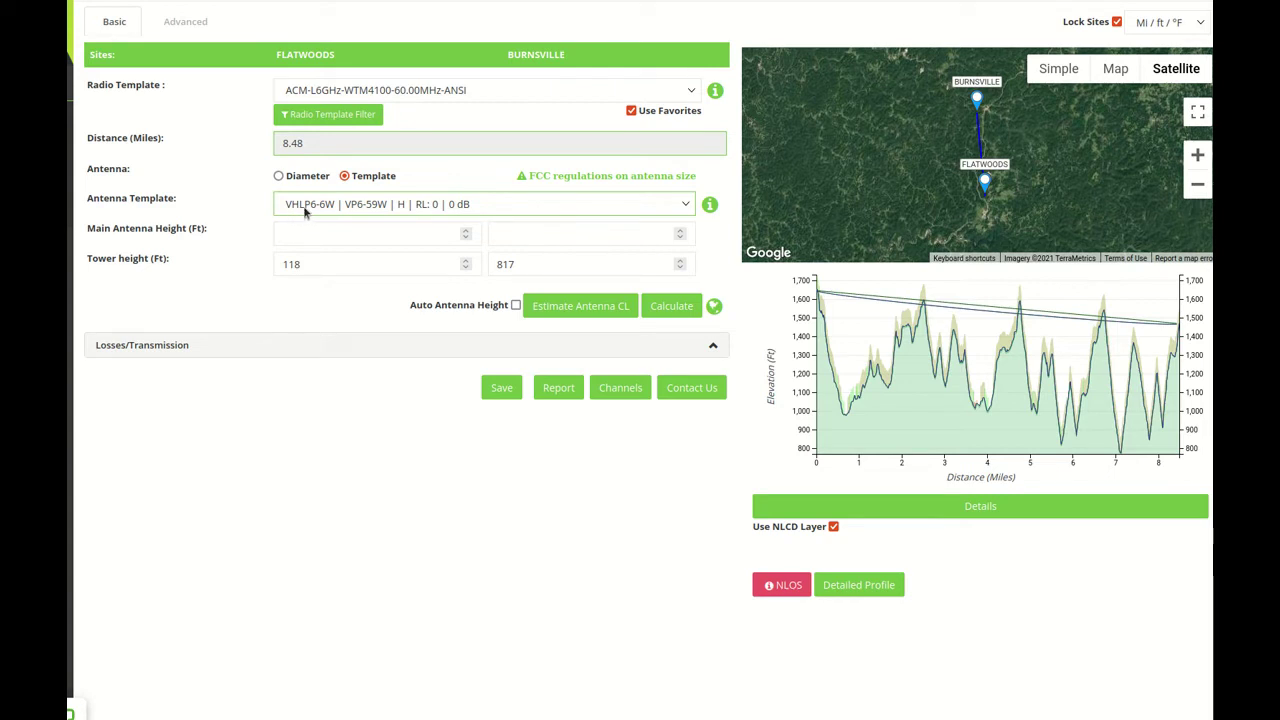
pyautogui.moveTo(307, 212)
pyautogui.moveTo(710, 206)
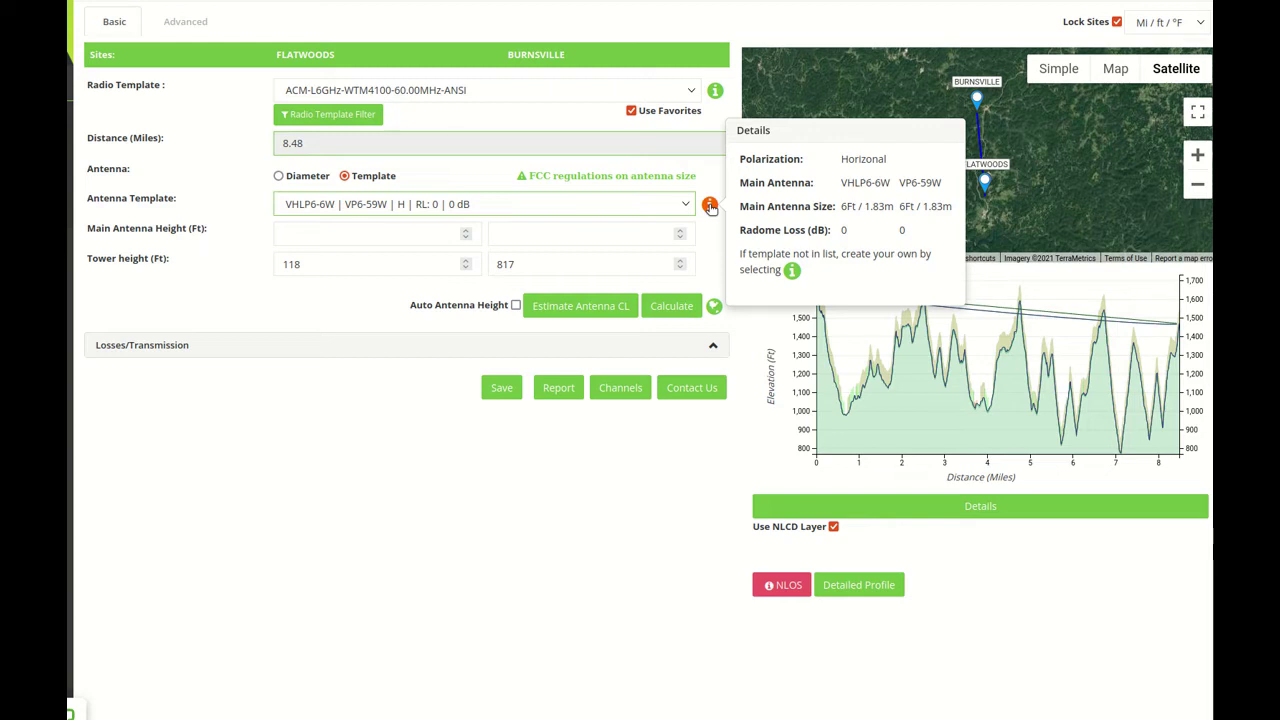
pyautogui.click(710, 206)
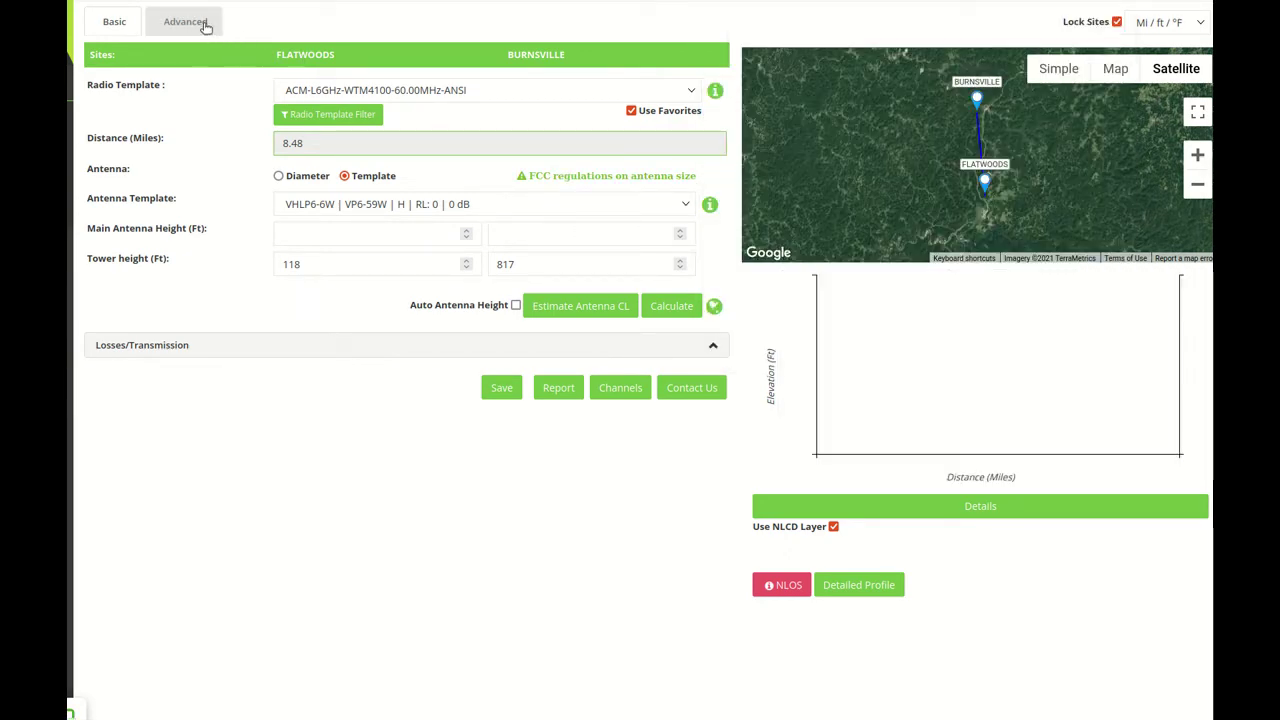
pyautogui.click(186, 22)
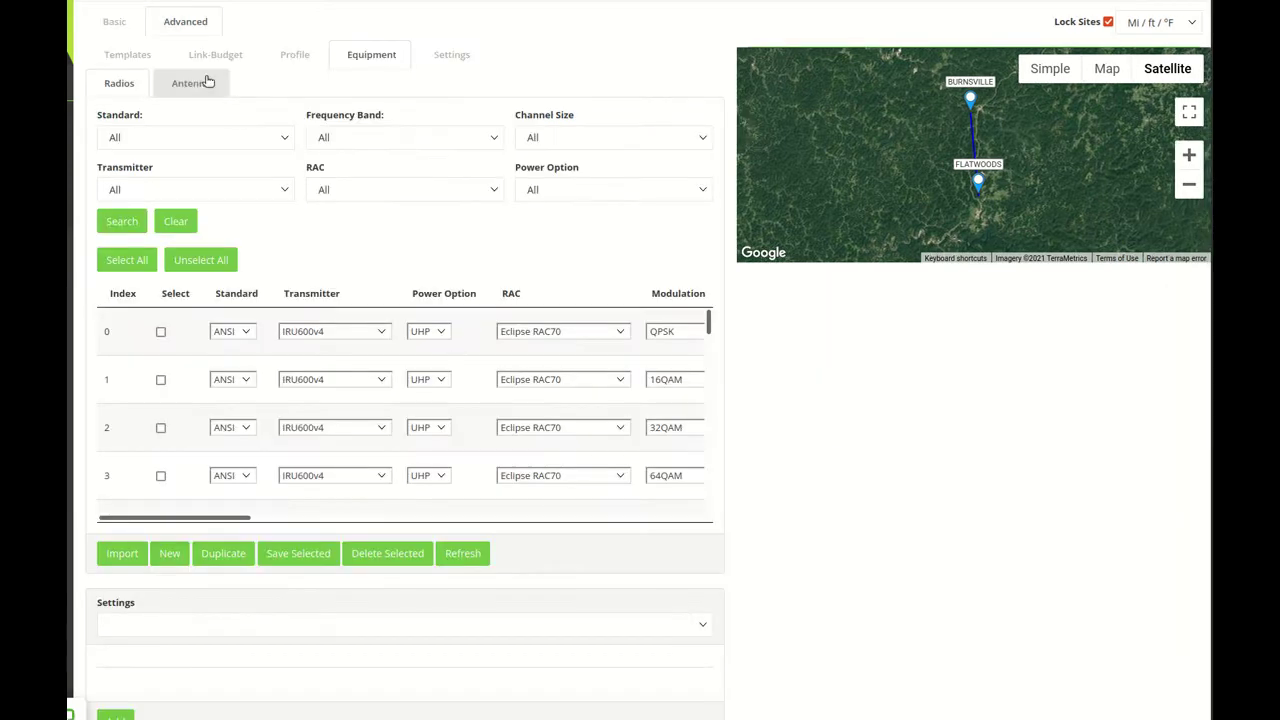
pyautogui.click(200, 83)
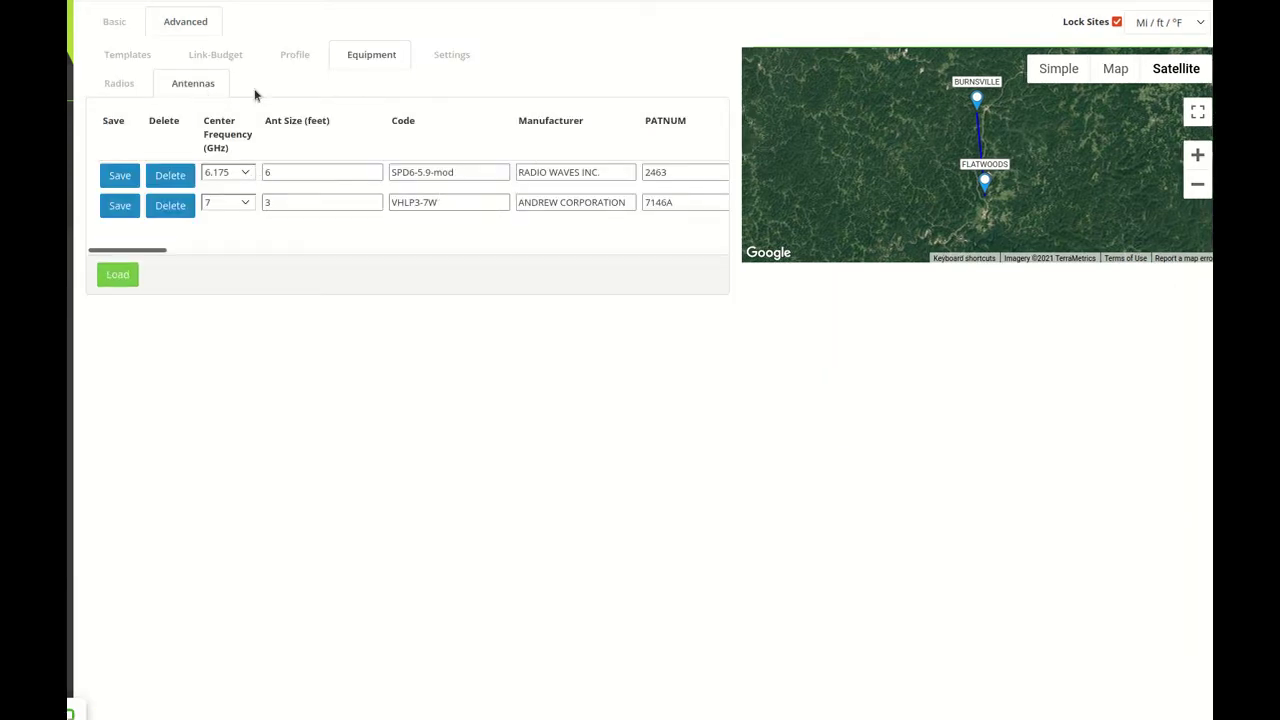
pyautogui.click(131, 55)
pyautogui.click(114, 21)
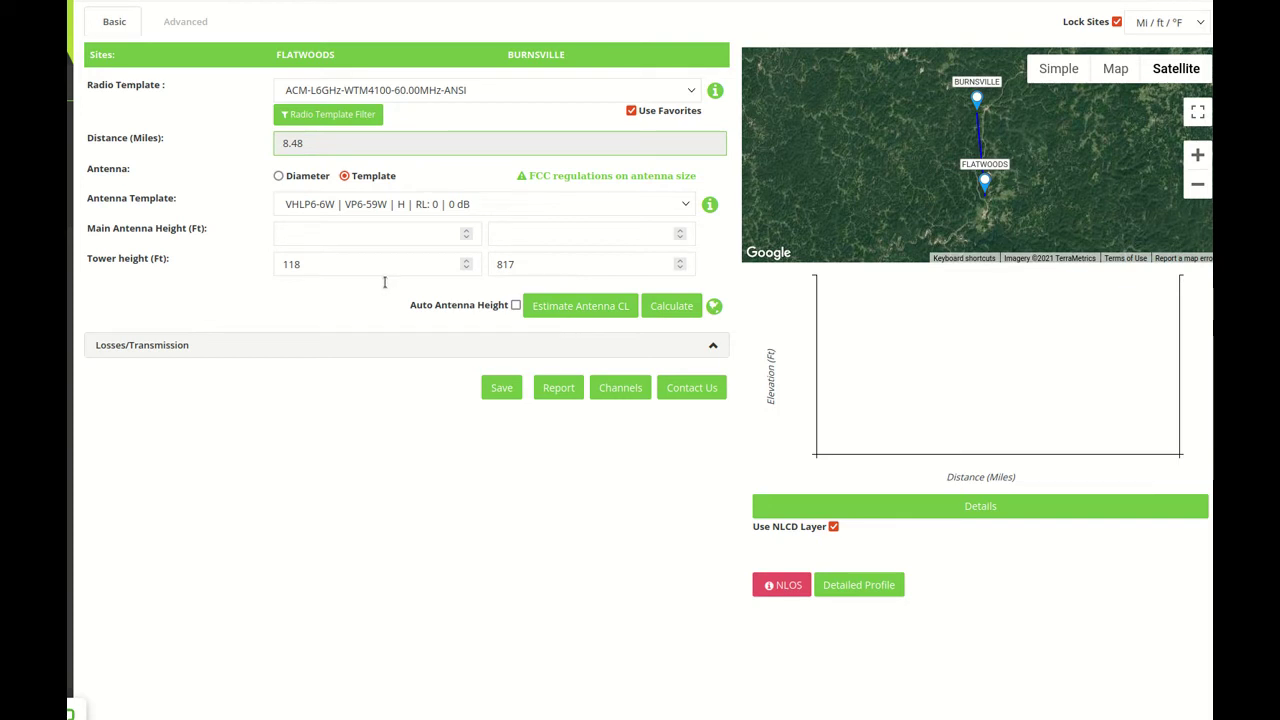
# Step: Confirm tower heights 118 and 817, then estimate centerlines of 89 ft and 217 ft
pyautogui.click(305, 268)
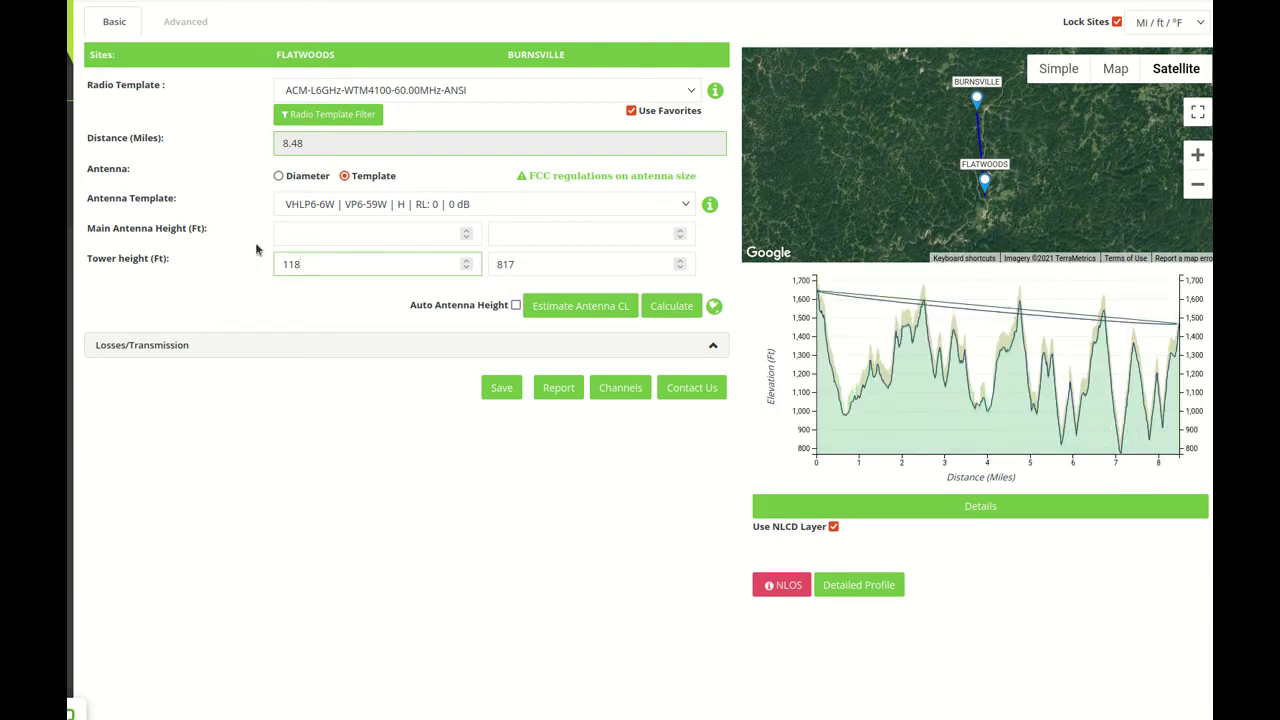
pyautogui.click(538, 262)
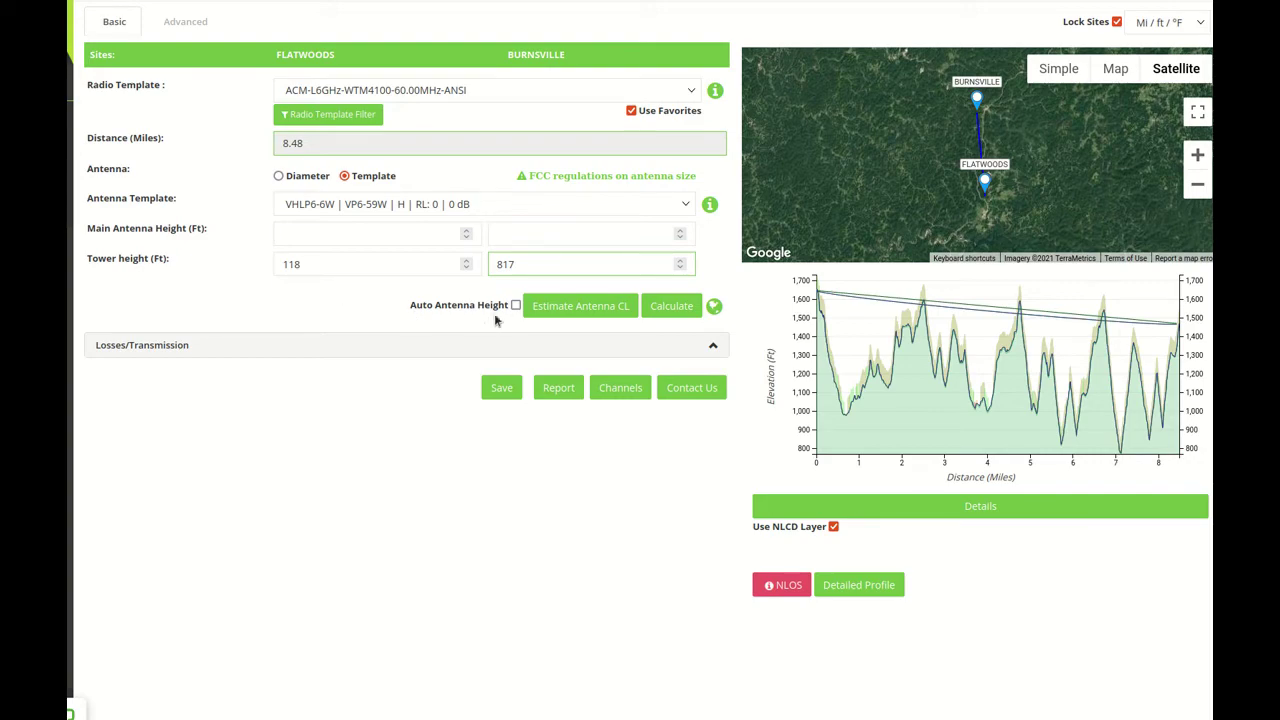
pyautogui.click(595, 307)
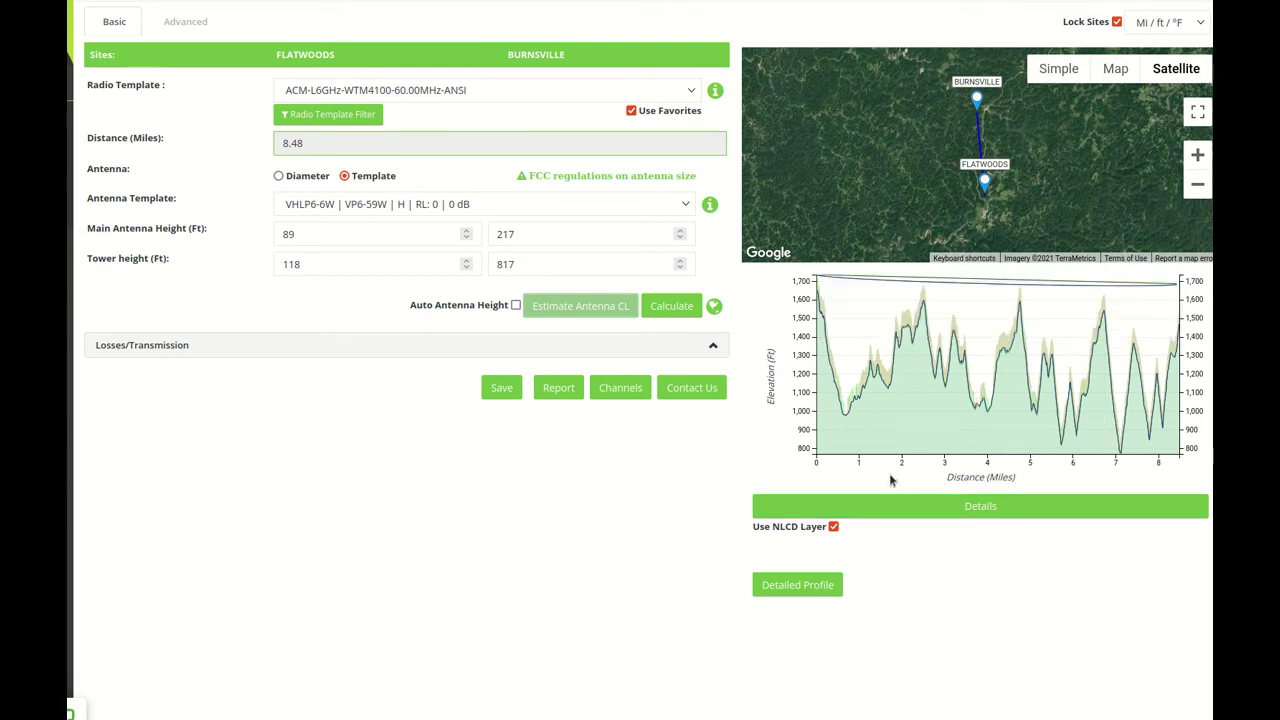
# Step: Apply the estimated main antenna heights: 89 ft at FLATWOODS and 217 ft at BURNSVILLE
pyautogui.moveTo(799, 475)
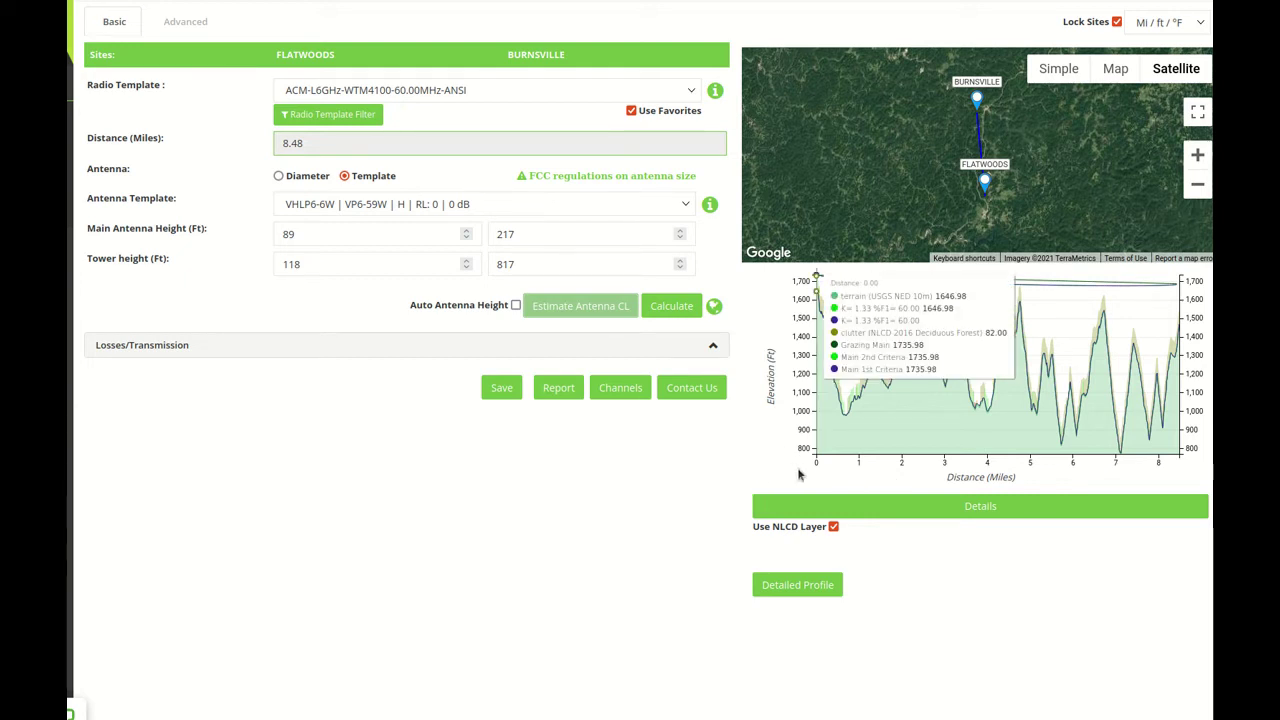
pyautogui.click(920, 507)
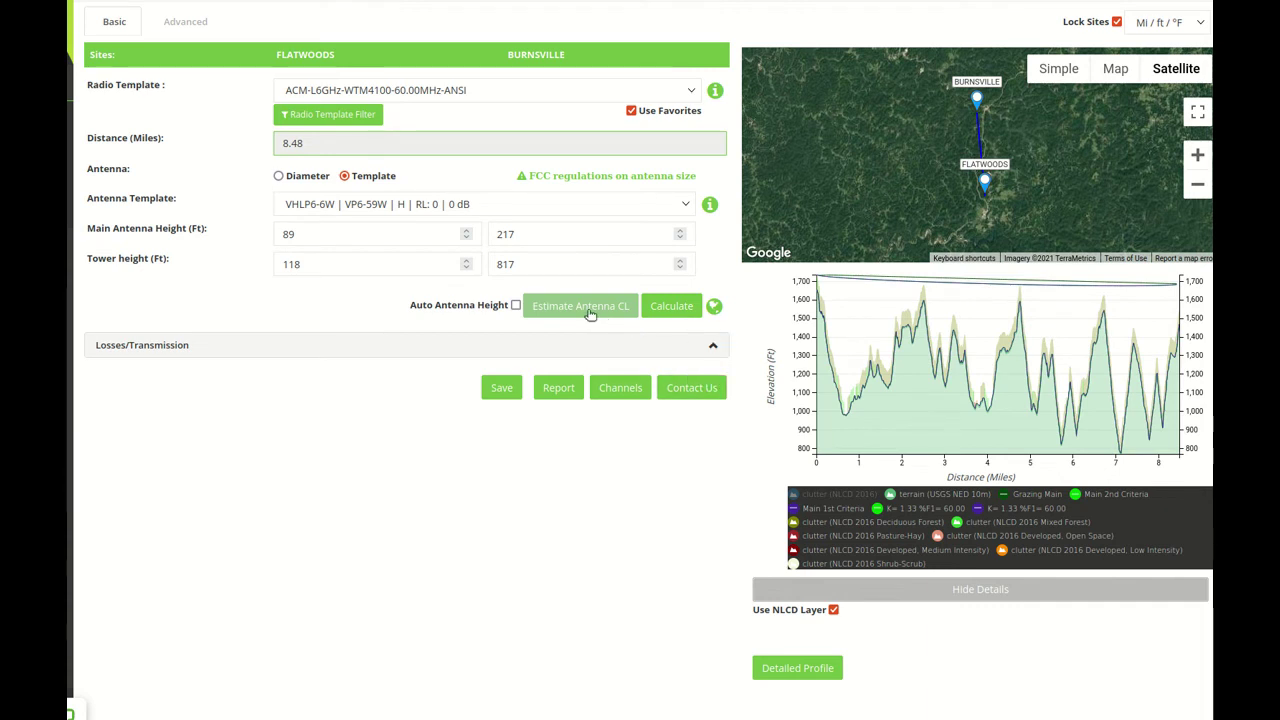
pyautogui.moveTo(713, 305)
# Step: Calculate the link performance and add a new channel row named CH1
pyautogui.click(676, 309)
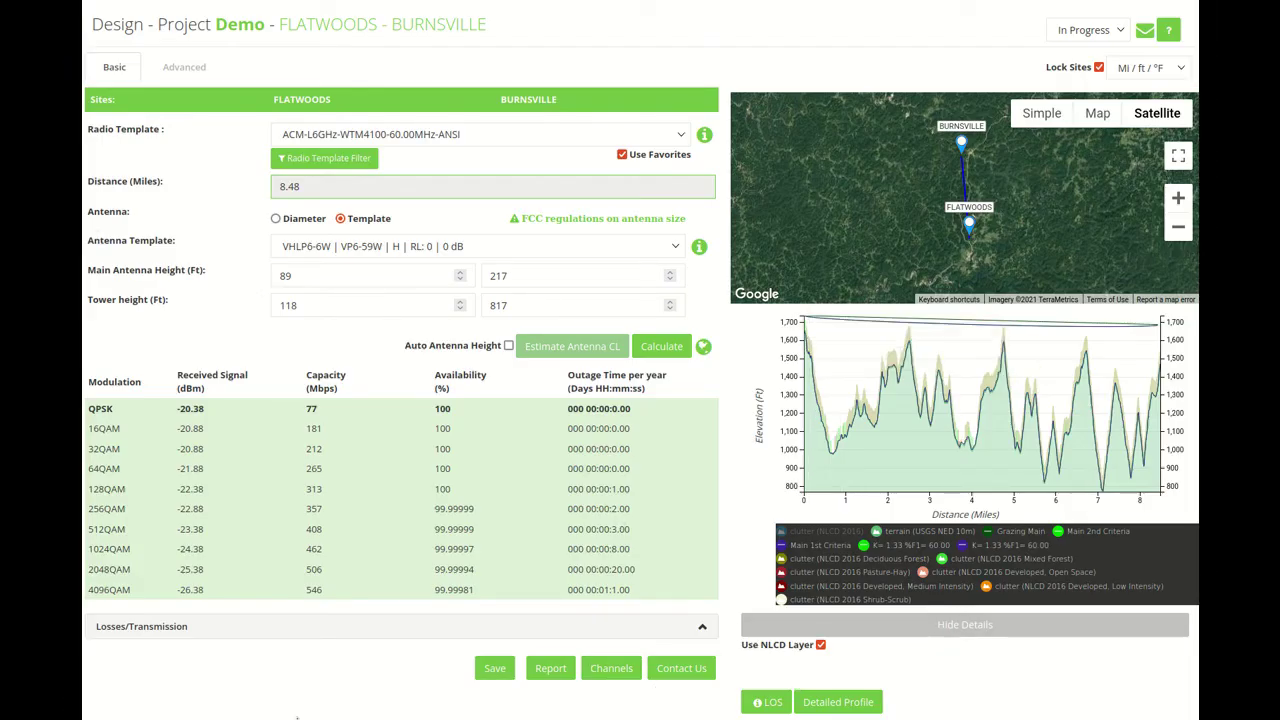
pyautogui.click(624, 676)
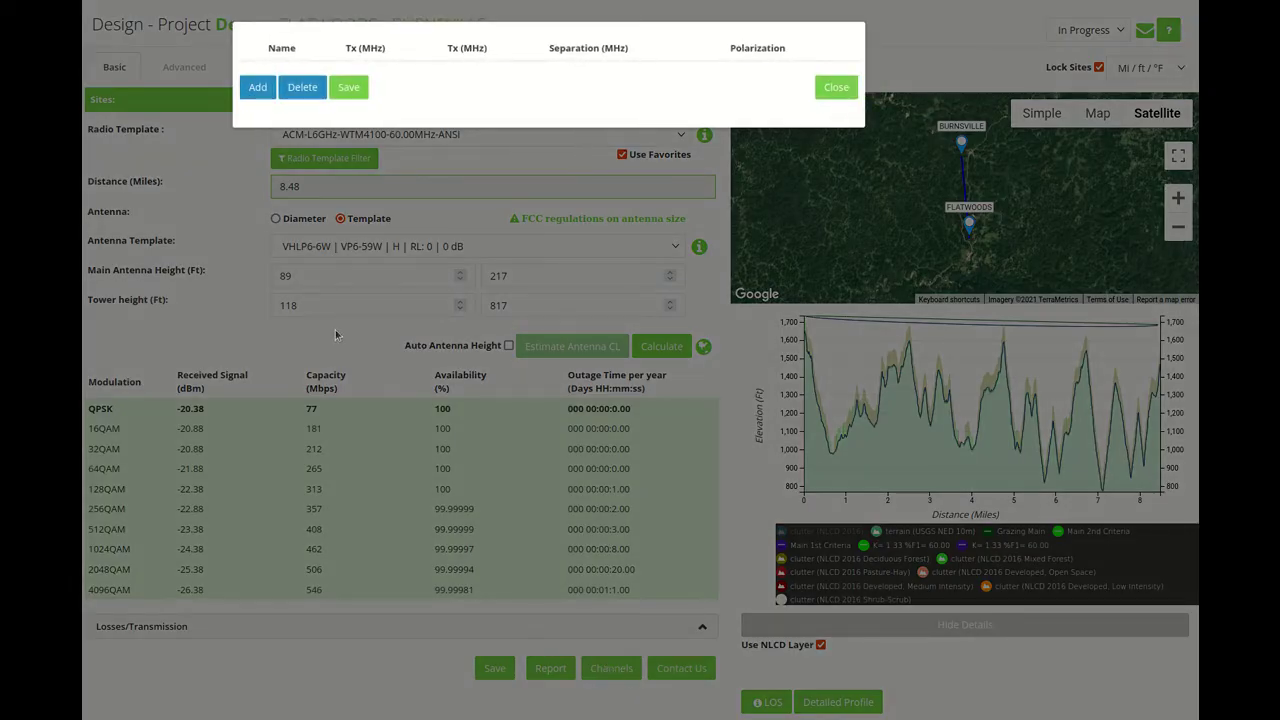
pyautogui.click(258, 88)
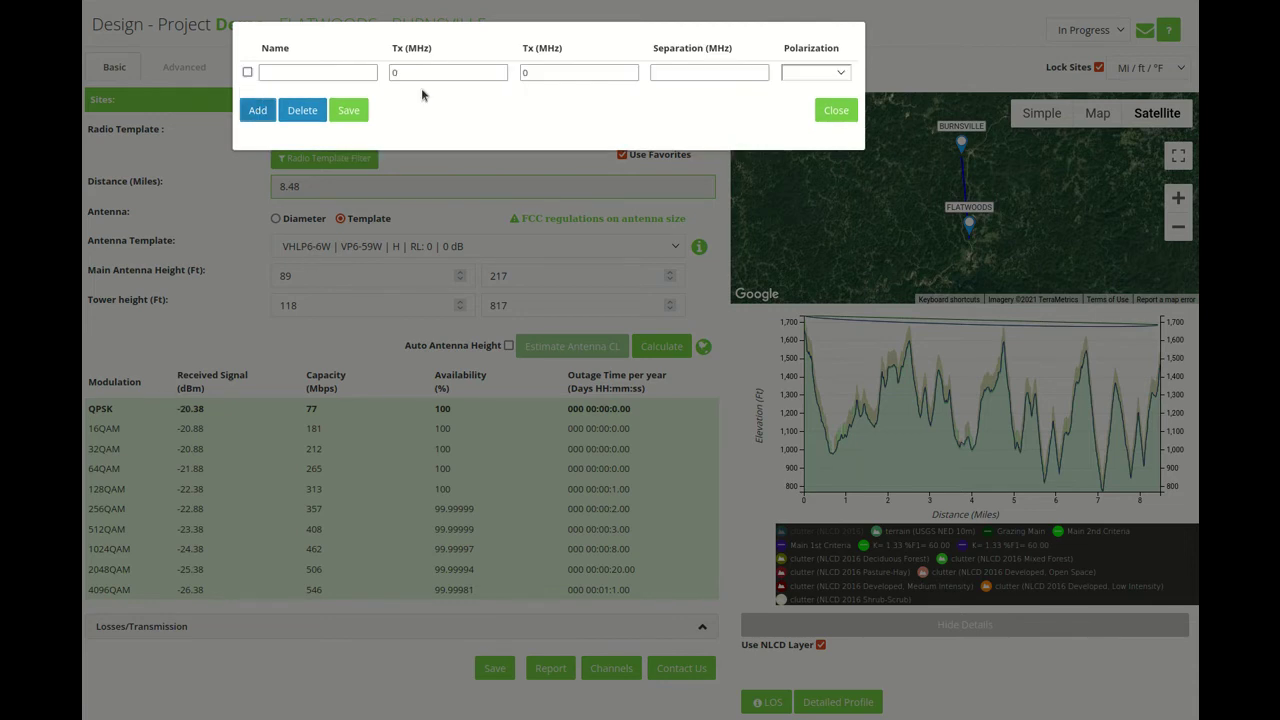
pyautogui.click(297, 73)
# Step: Paste the CH1 transmit frequencies 5960.025 and 6212.065 MHz from the text editor
pyautogui.click(456, 66)
pyautogui.write('5960.025')
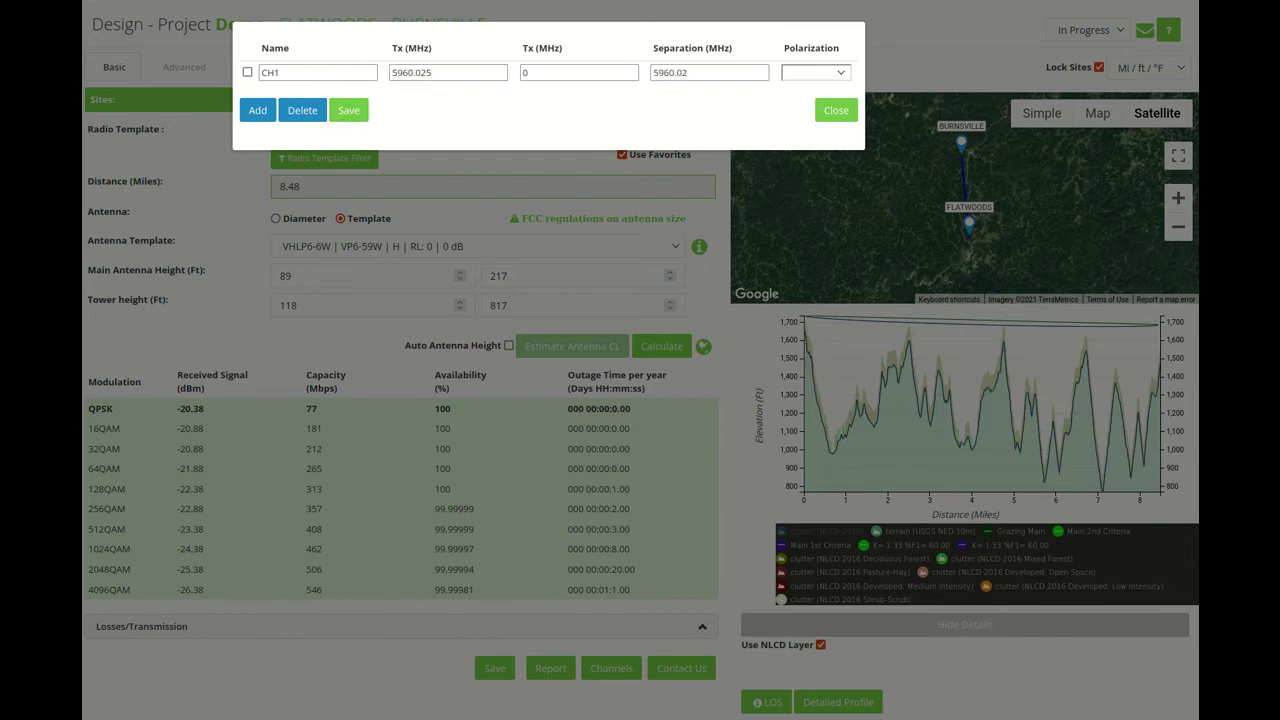
pyautogui.hotkey('alt', 'Tab')
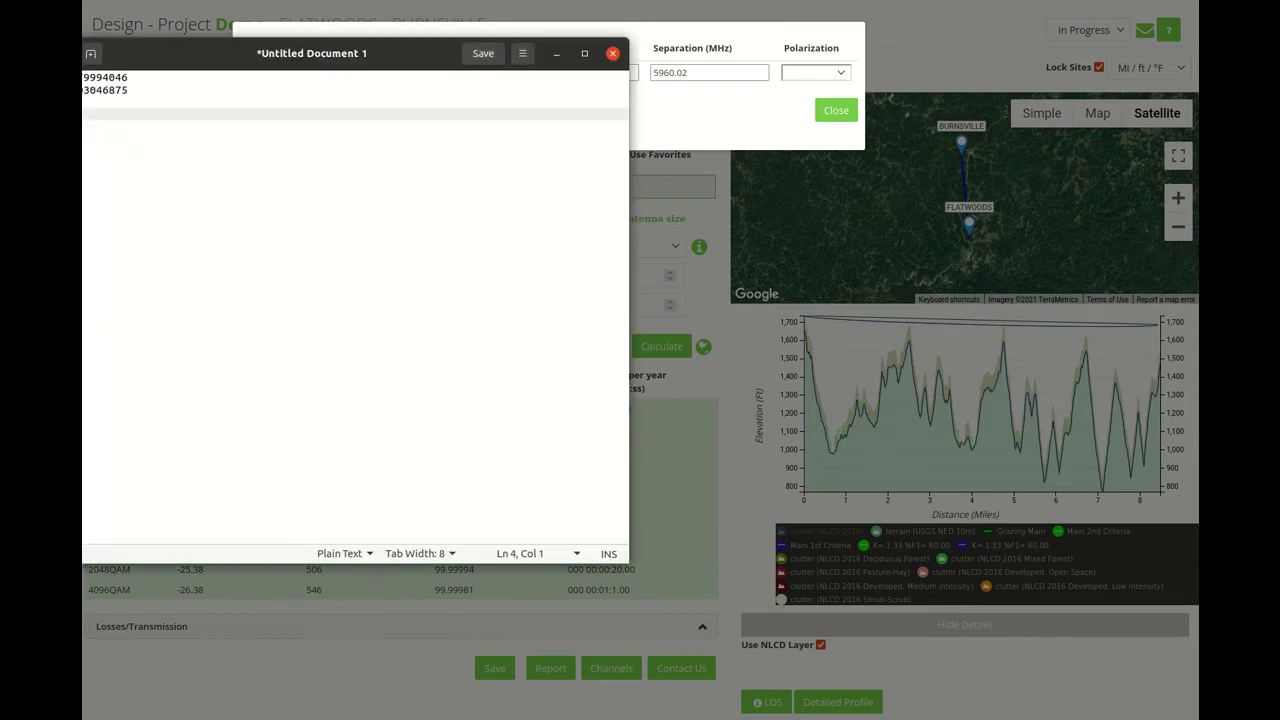
pyautogui.press('Return')
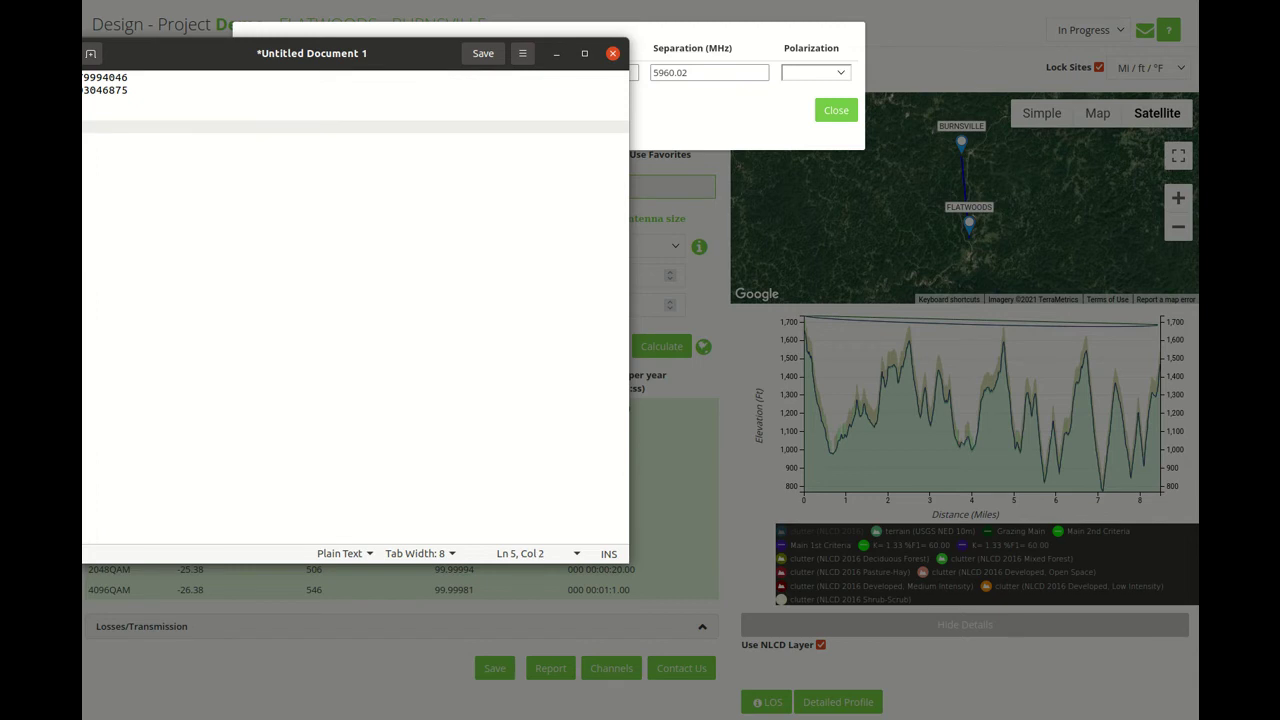
pyautogui.hotkey('ctrl', 'v')
pyautogui.hotkey('alt', 'Tab')
pyautogui.write('6212.065')
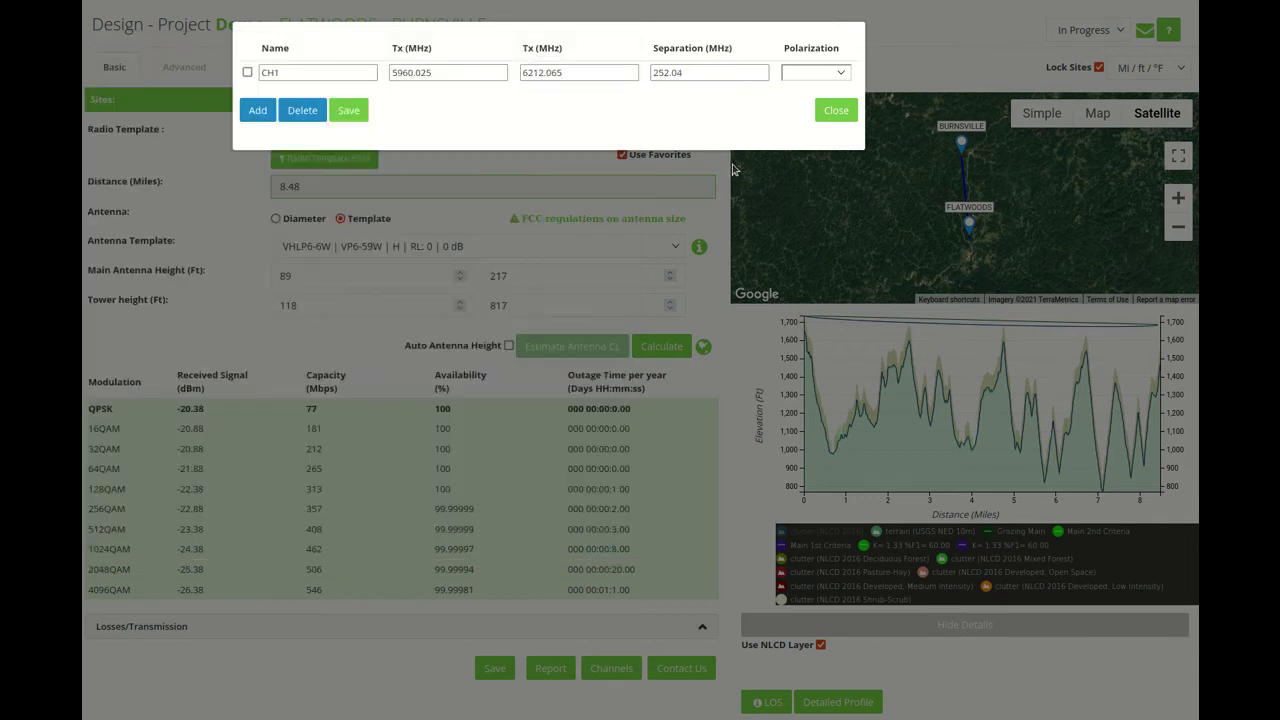
# Step: Set CH1 polarization to Vertical, save the channel and close the channel list
pyautogui.click(791, 76)
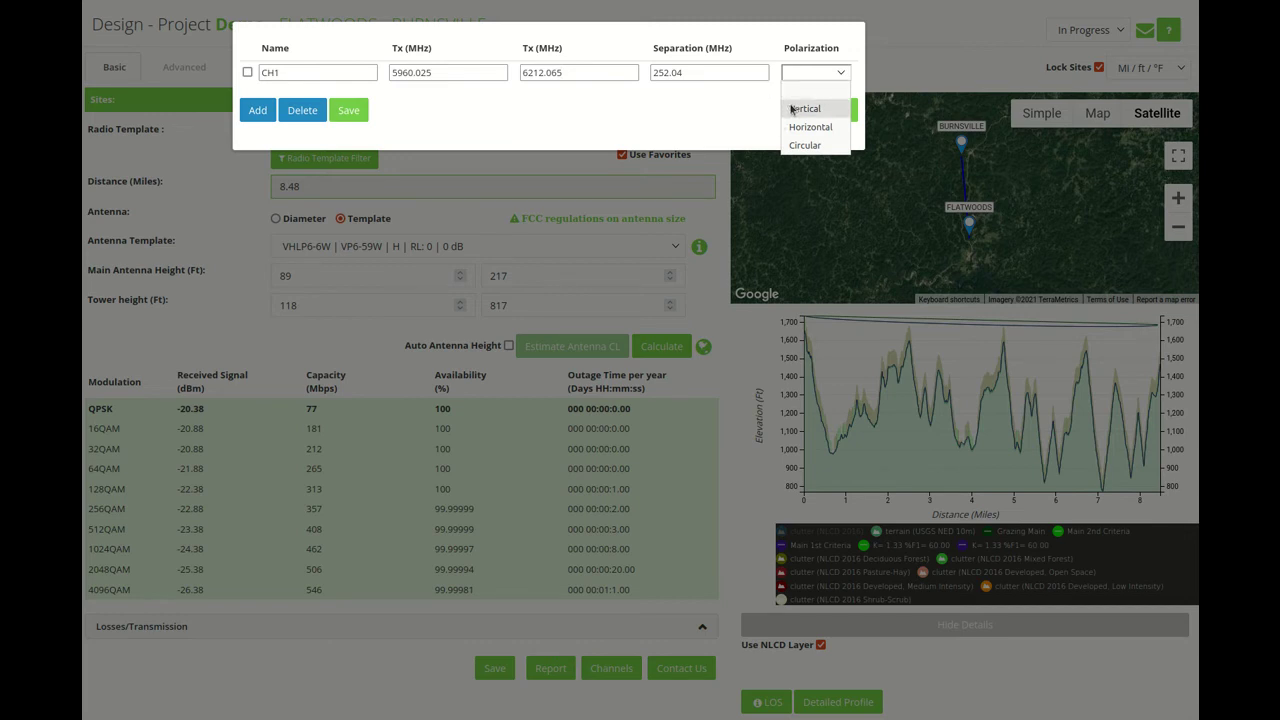
pyautogui.click(791, 108)
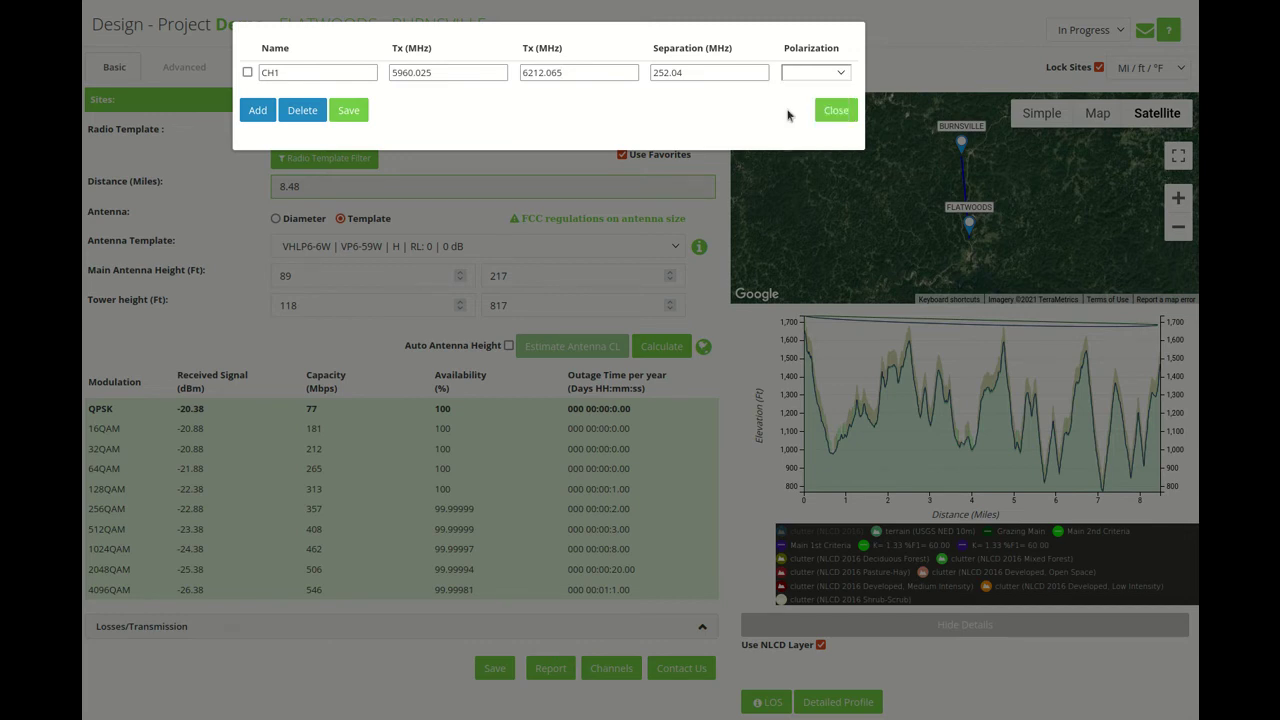
pyautogui.click(247, 72)
pyautogui.click(349, 112)
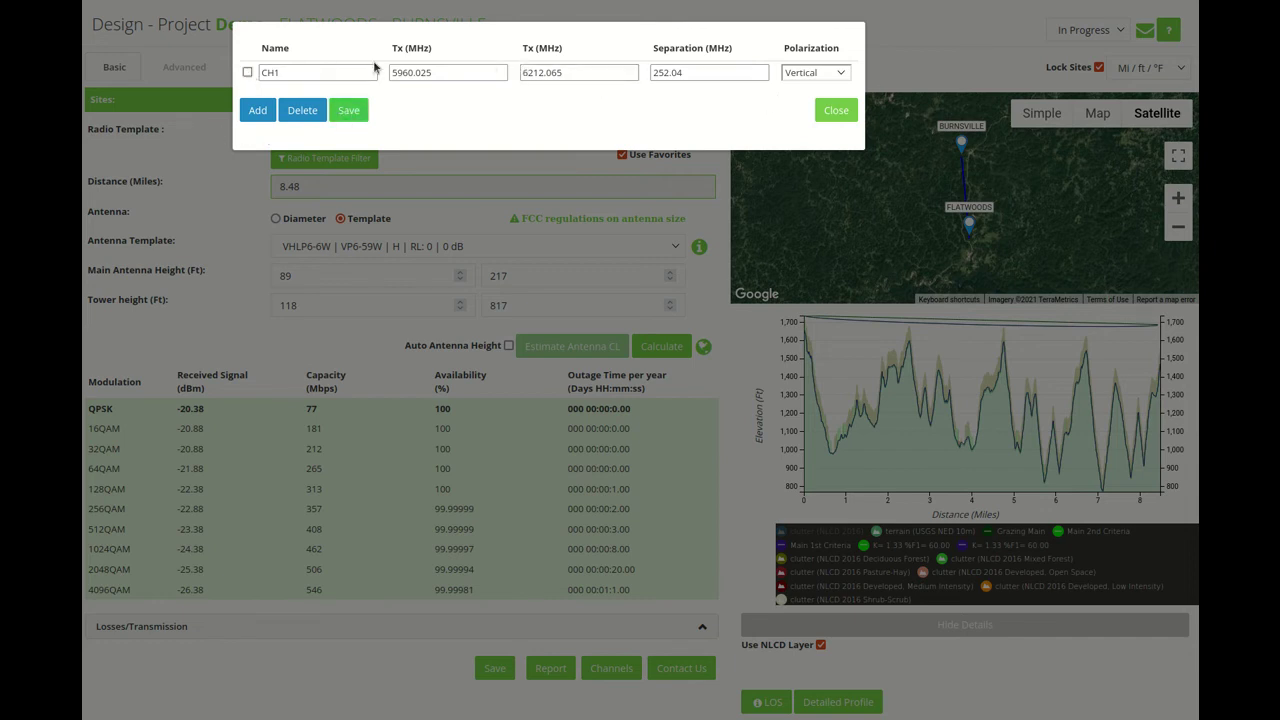
pyautogui.click(836, 112)
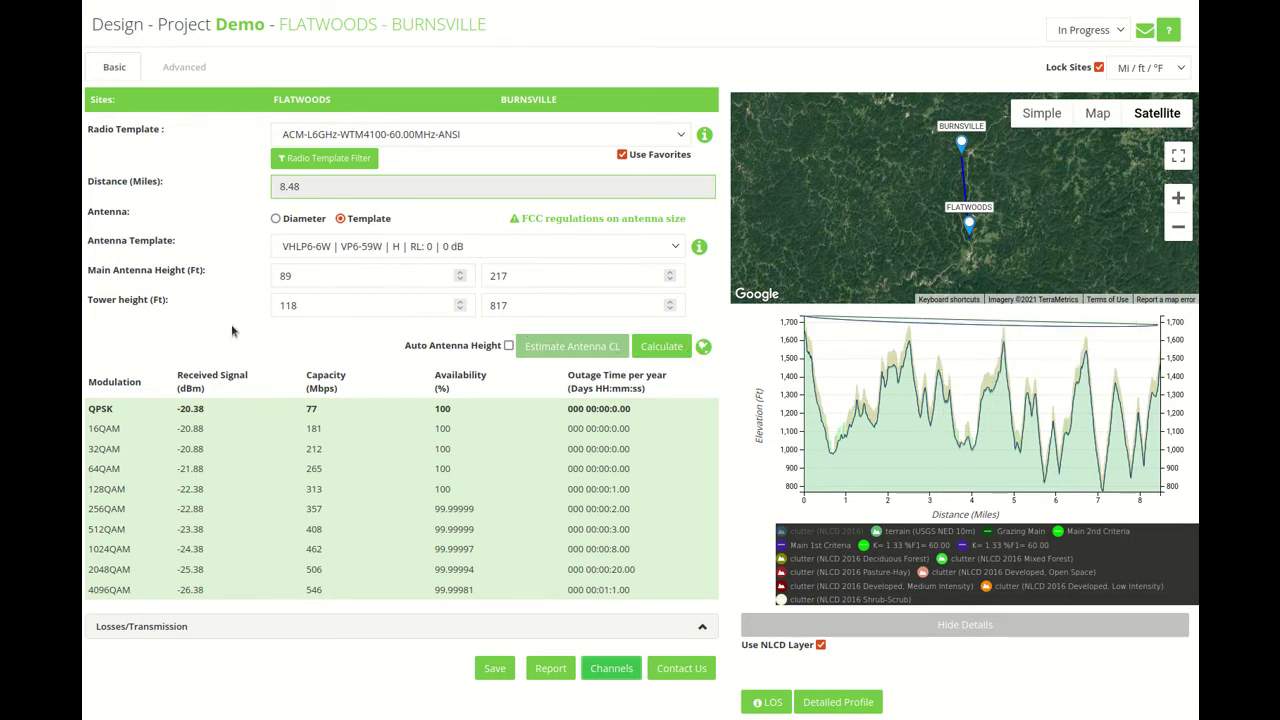
# Step: Generate the link report and export it as FLATWOODS BURNSVILLE.pdf, opening it in Document Viewer
pyautogui.click(550, 668)
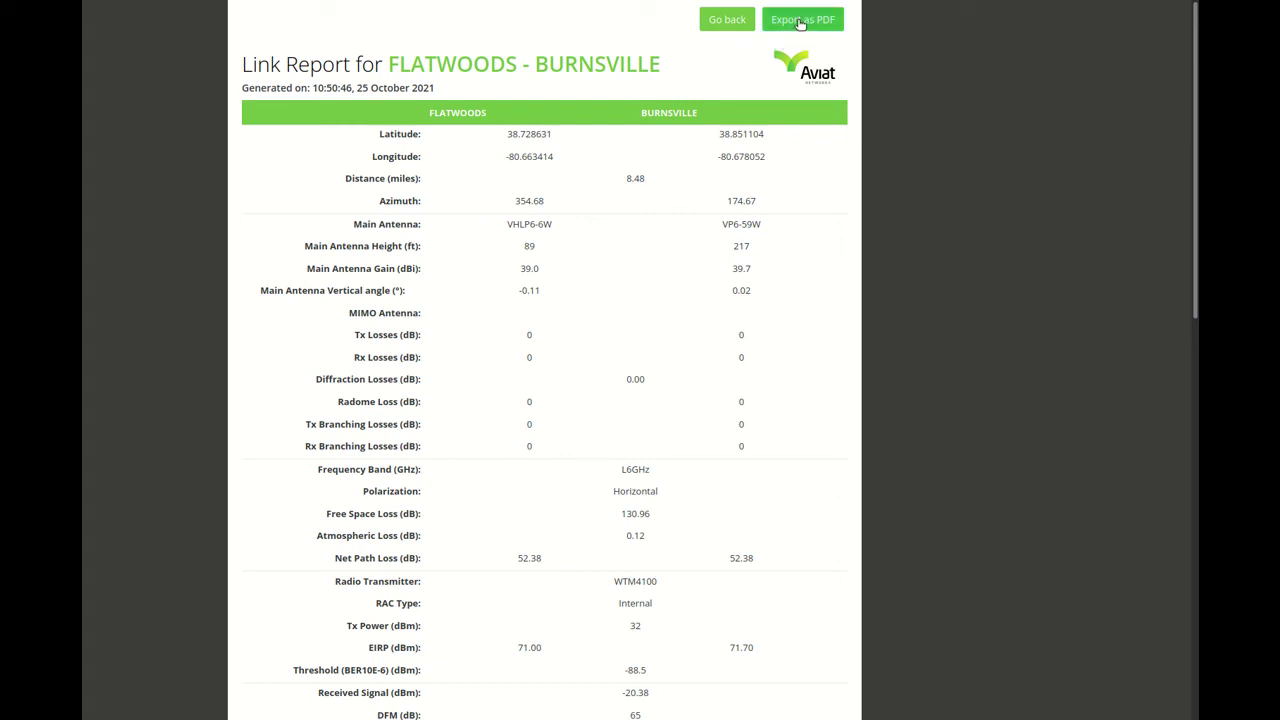
pyautogui.click(800, 22)
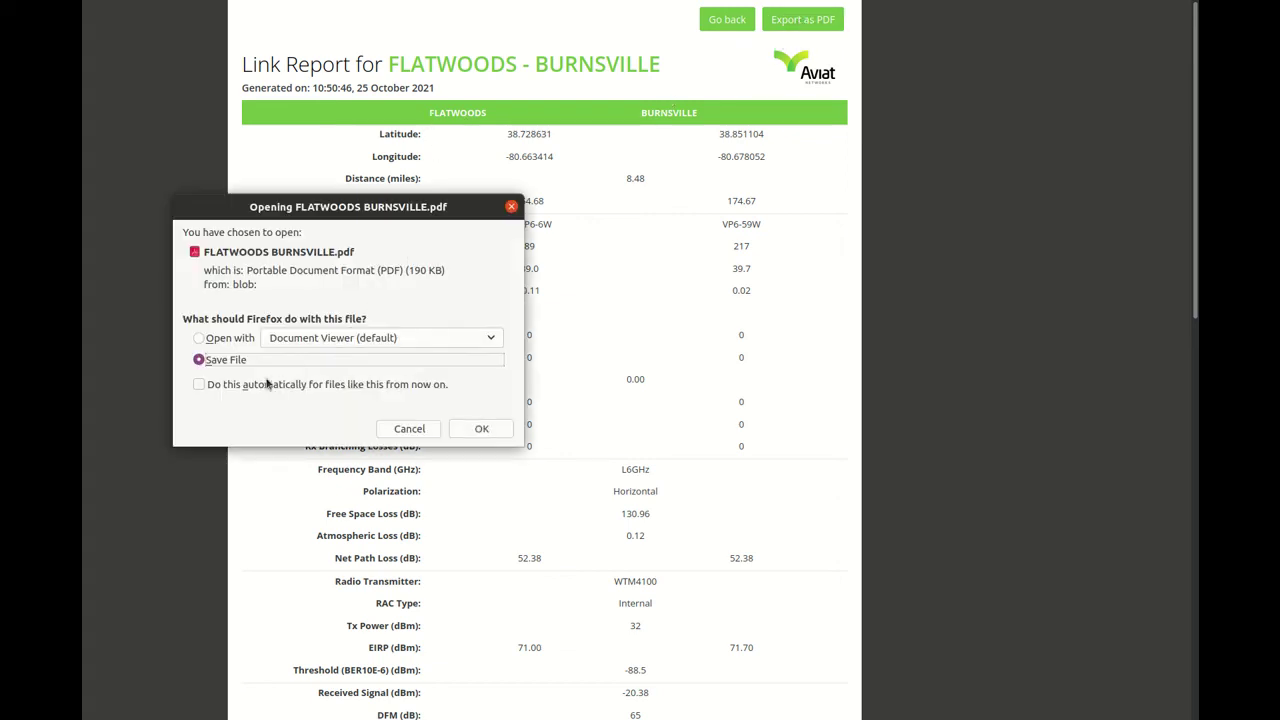
pyautogui.click(217, 340)
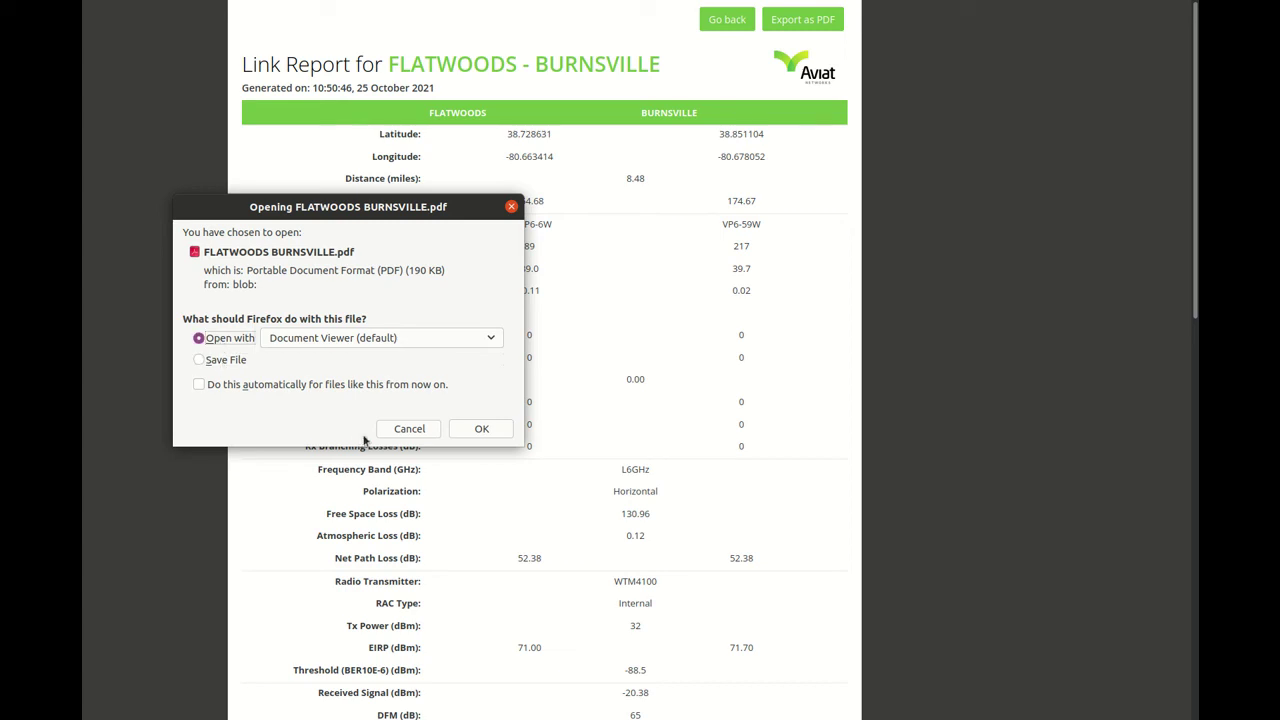
pyautogui.click(481, 428)
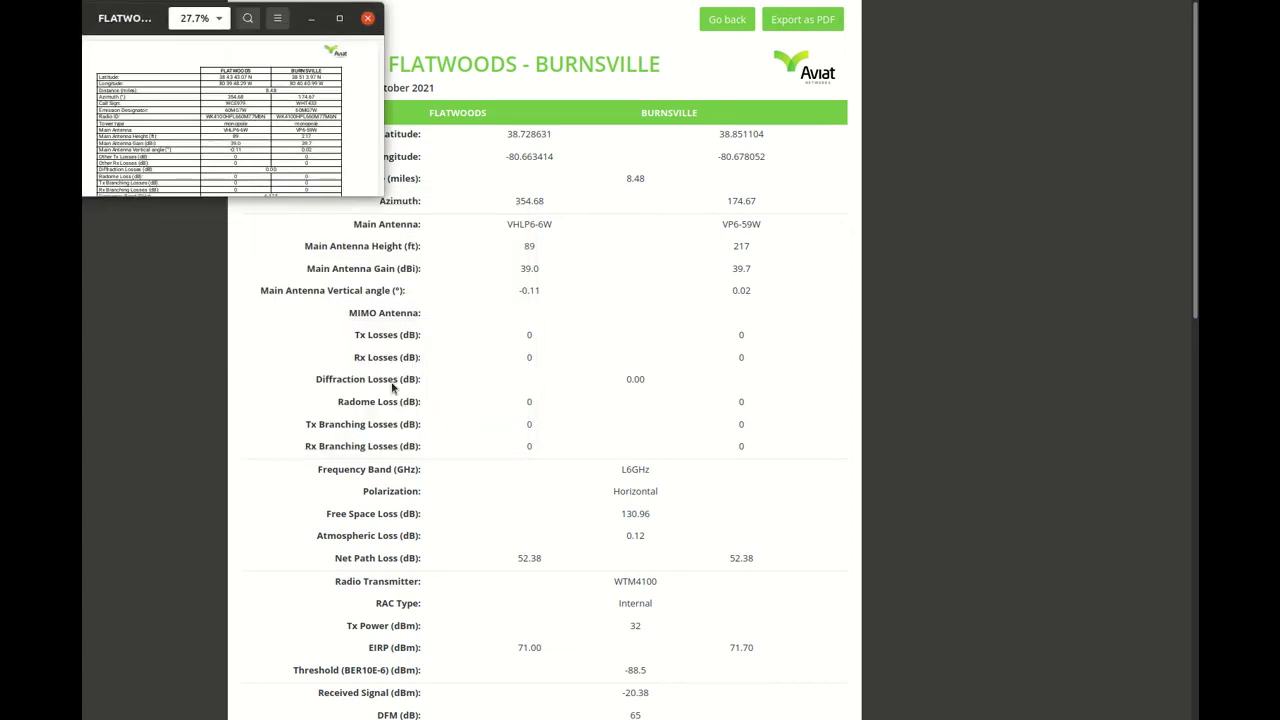
# Step: Maximize Document Viewer and scroll the report down to the channel table and elevation profile
pyautogui.click(346, 21)
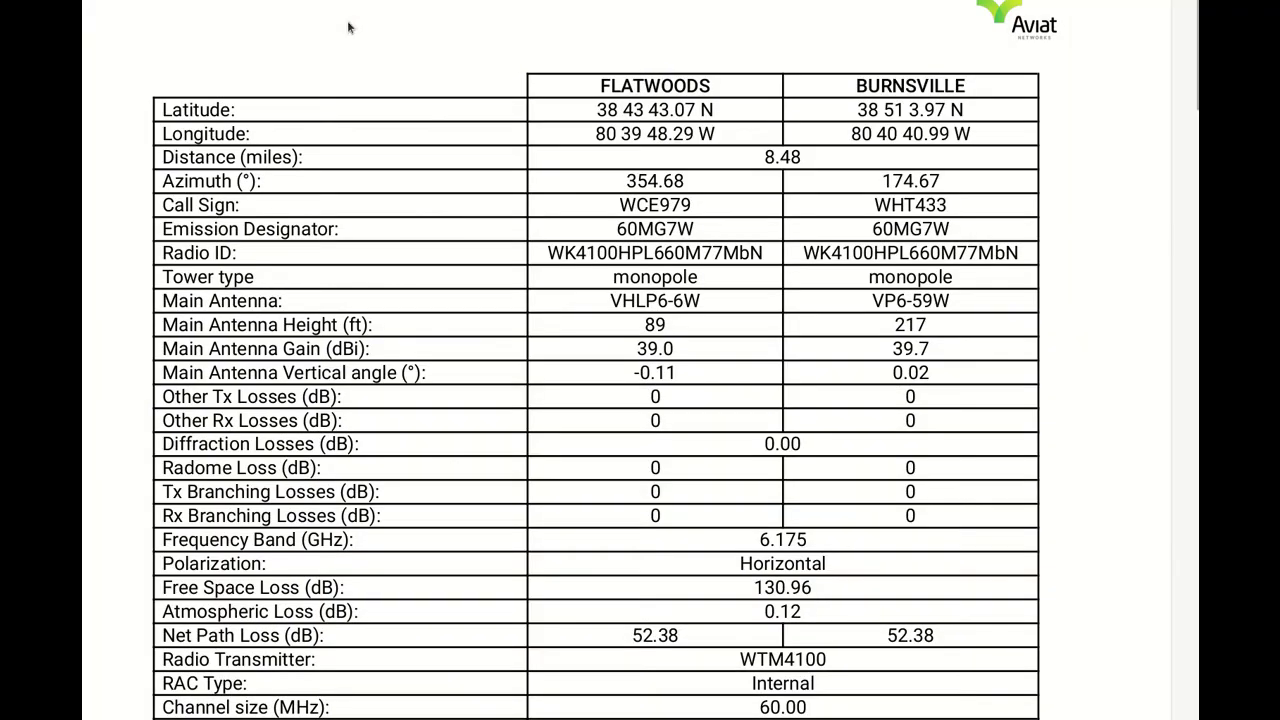
pyautogui.scroll(-2, 349, 286)
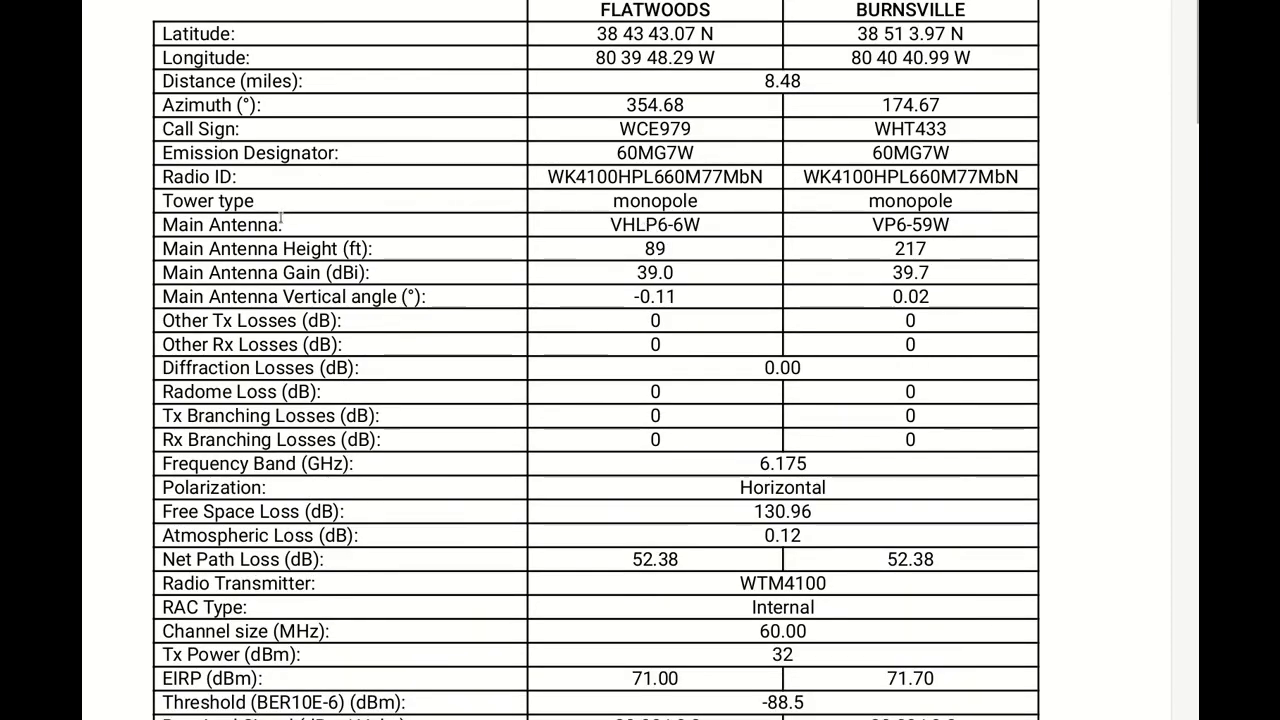
pyautogui.scroll(-18, 745, 272)
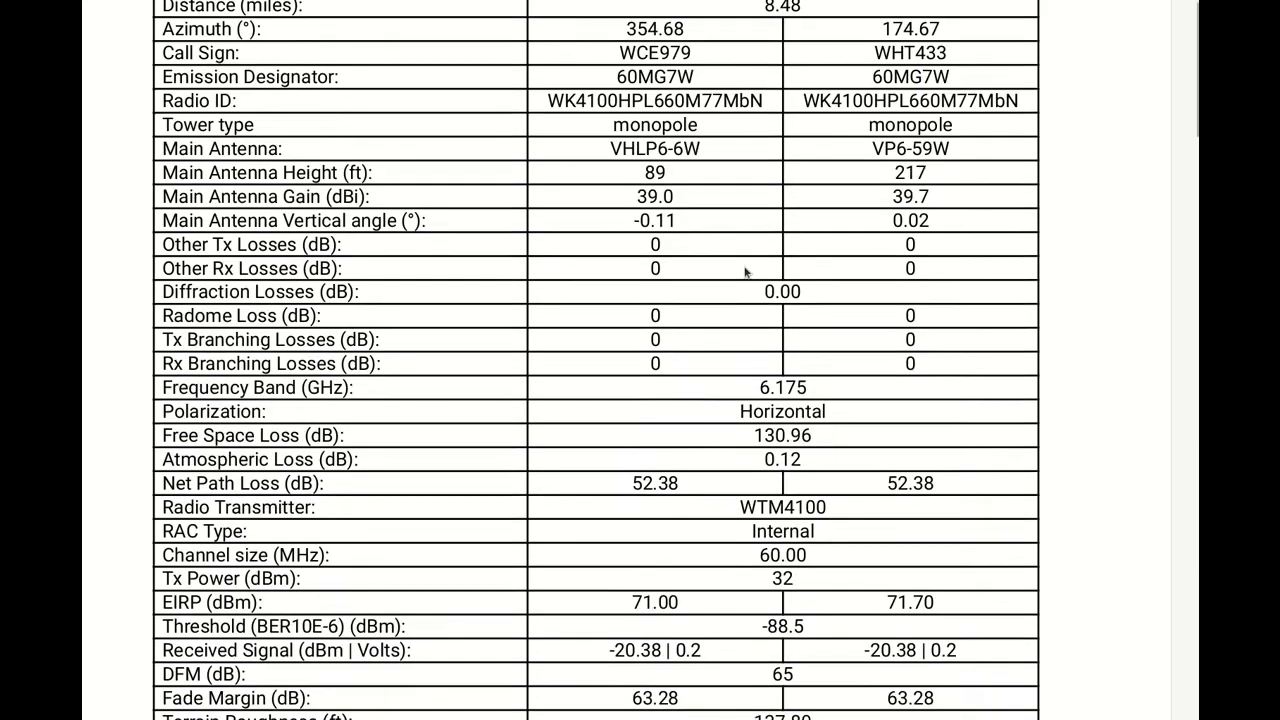
pyautogui.scroll(-20, 740, 257)
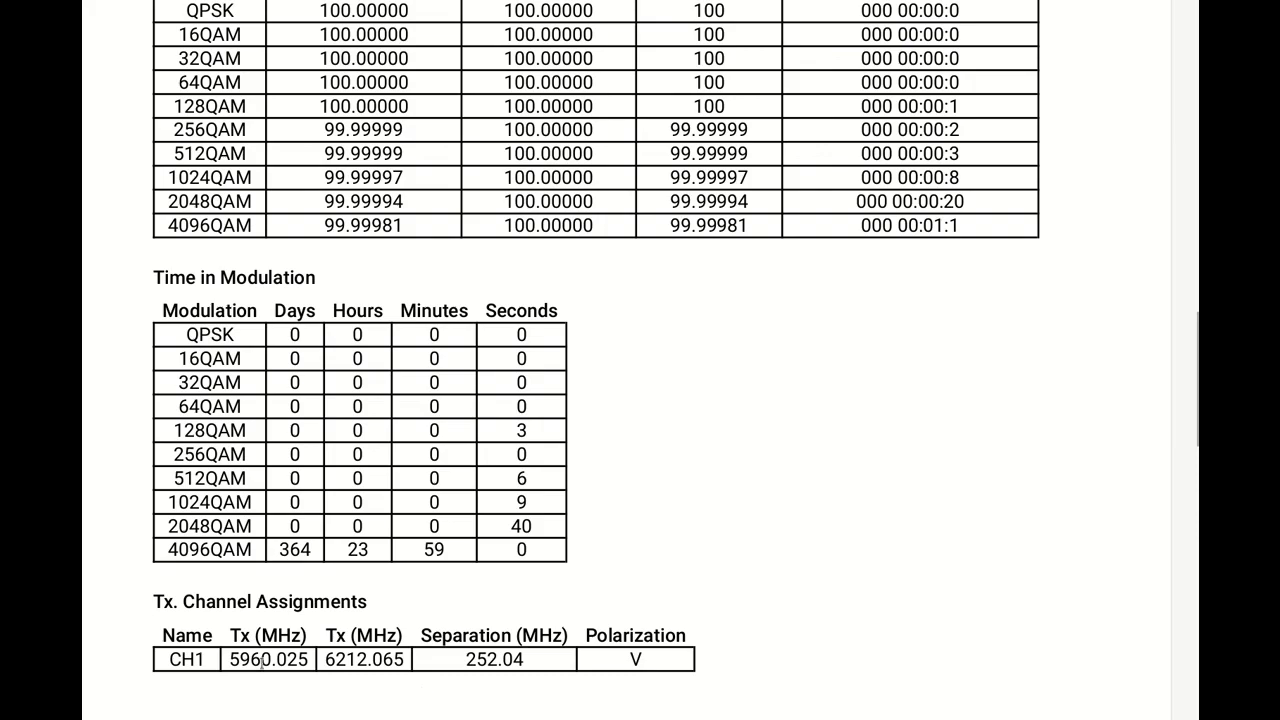
pyautogui.scroll(-13, 504, 645)
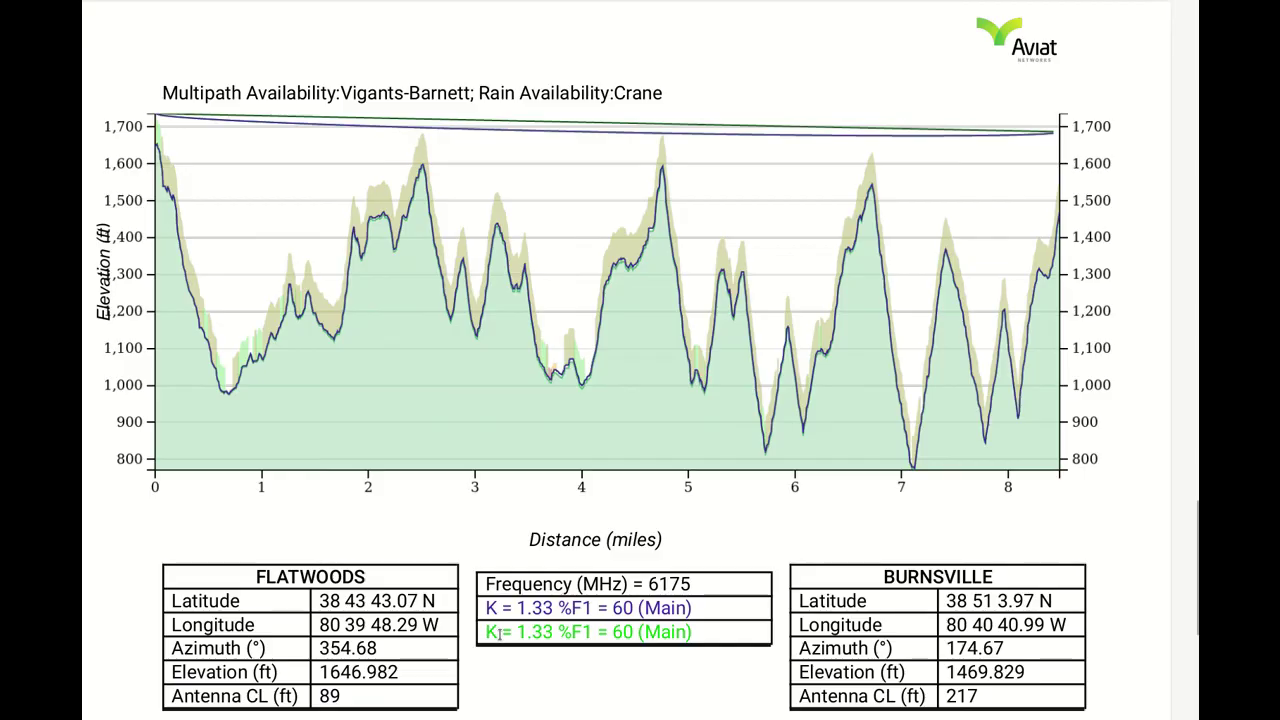
pyautogui.scroll(-1, 502, 640)
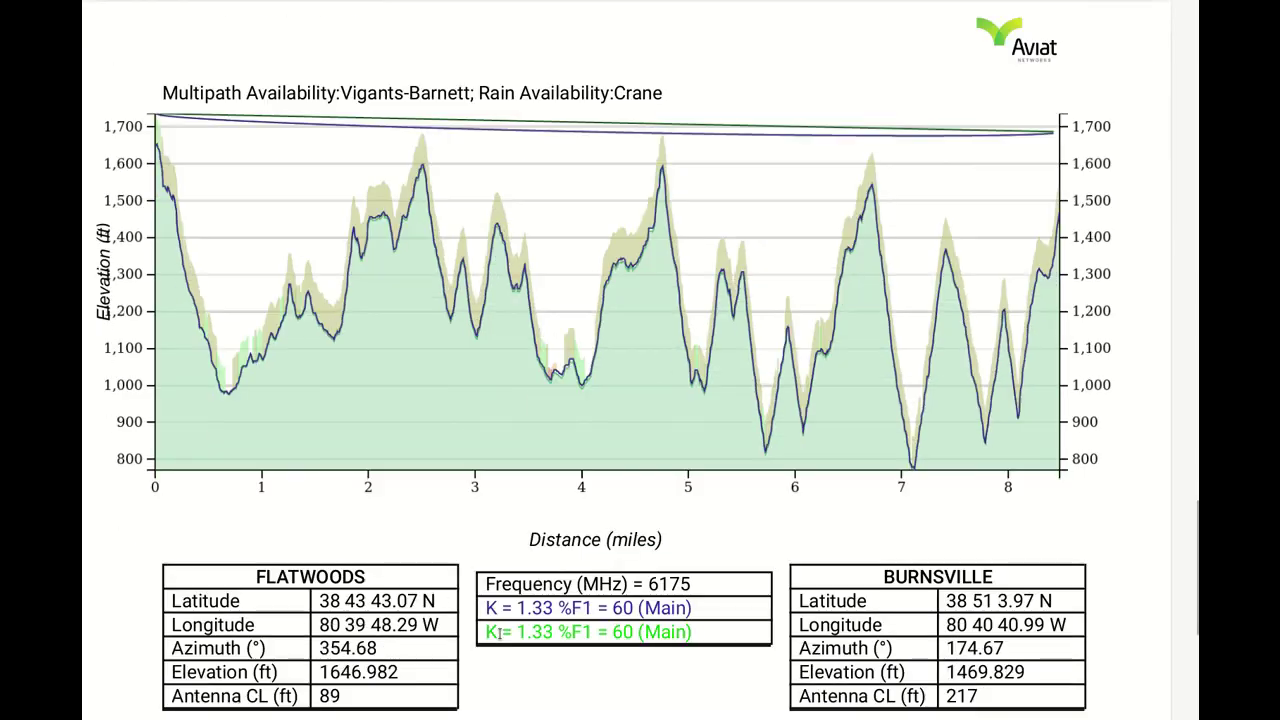